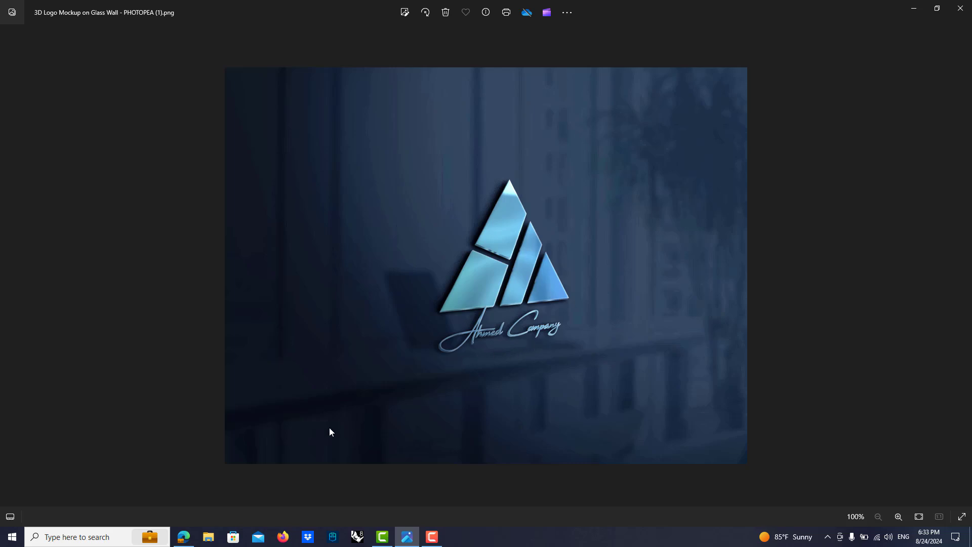
Switch to Canva in the browser and create a new blank Logo design.
left_click(188, 535)
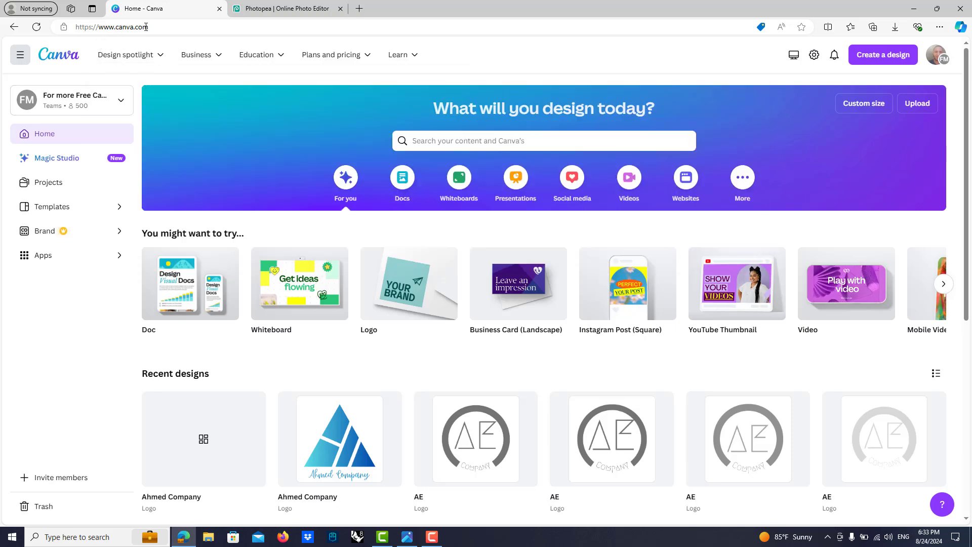
left_click(403, 284)
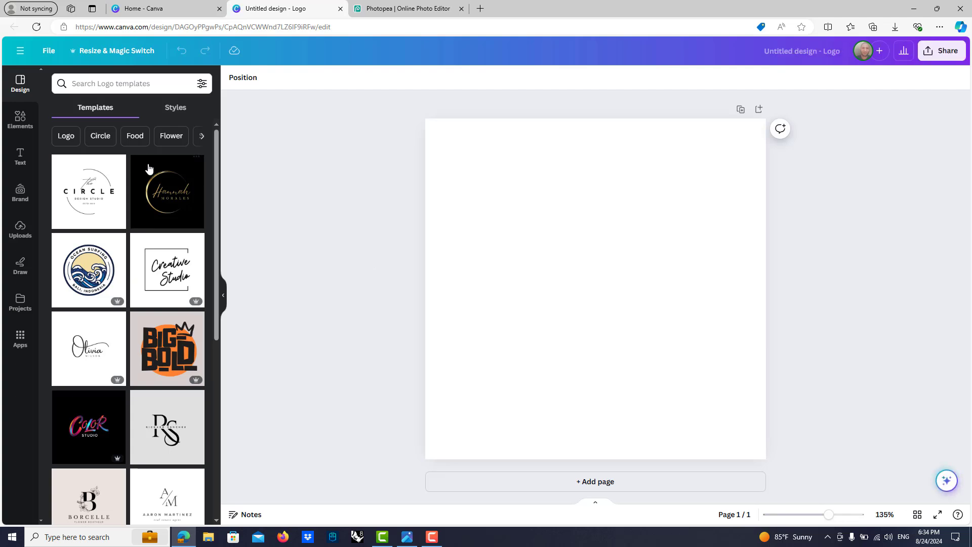
Add a triangle from the basic shapes to the blank logo page.
left_click(21, 120)
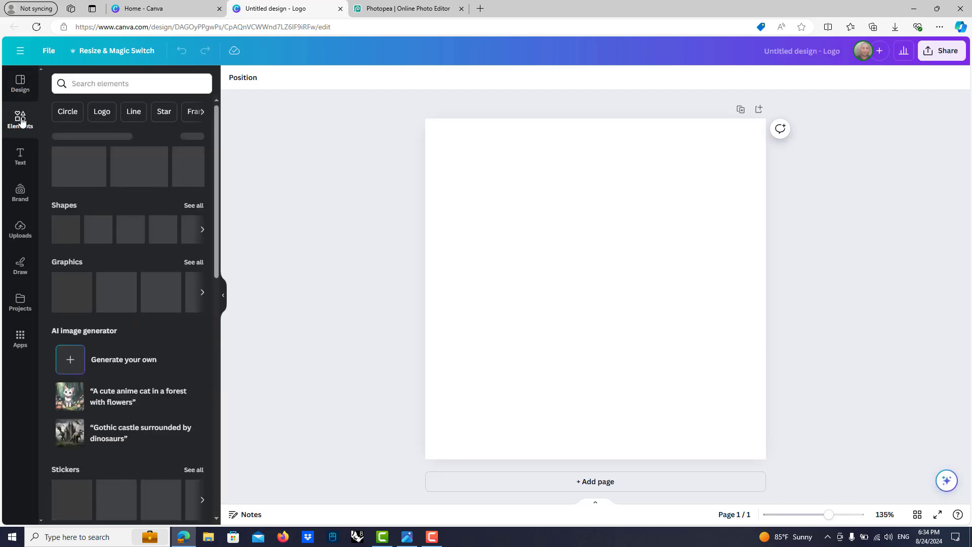
left_click(193, 208)
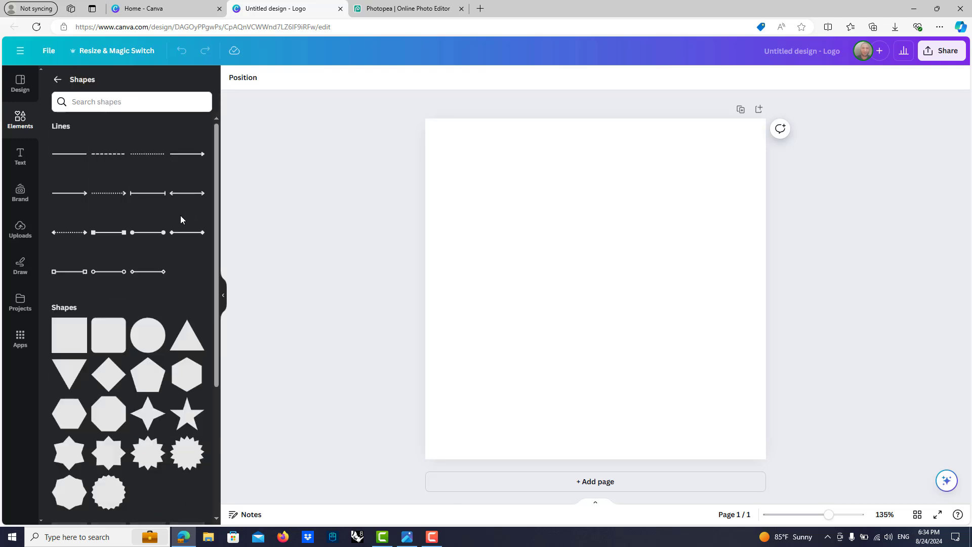
left_click(190, 331)
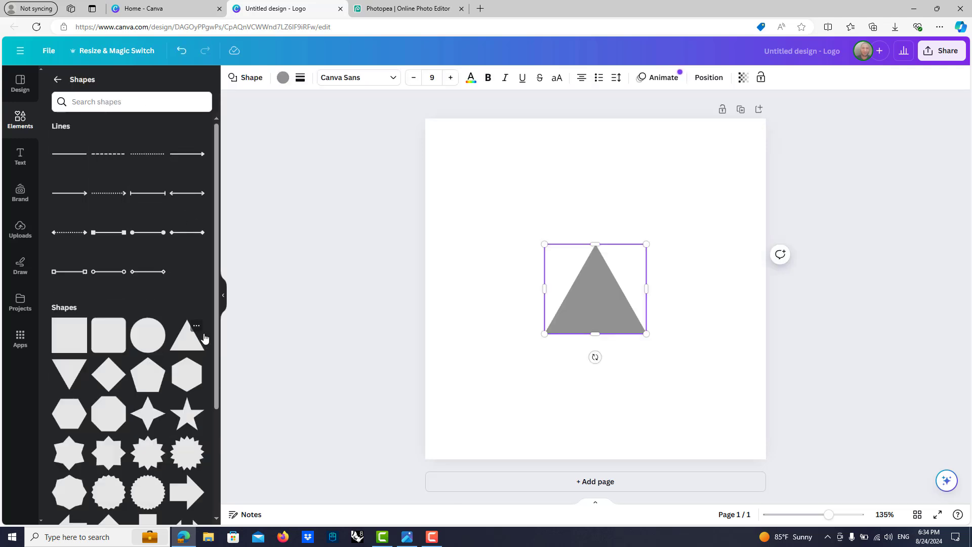
left_click(448, 256)
left_click(593, 297)
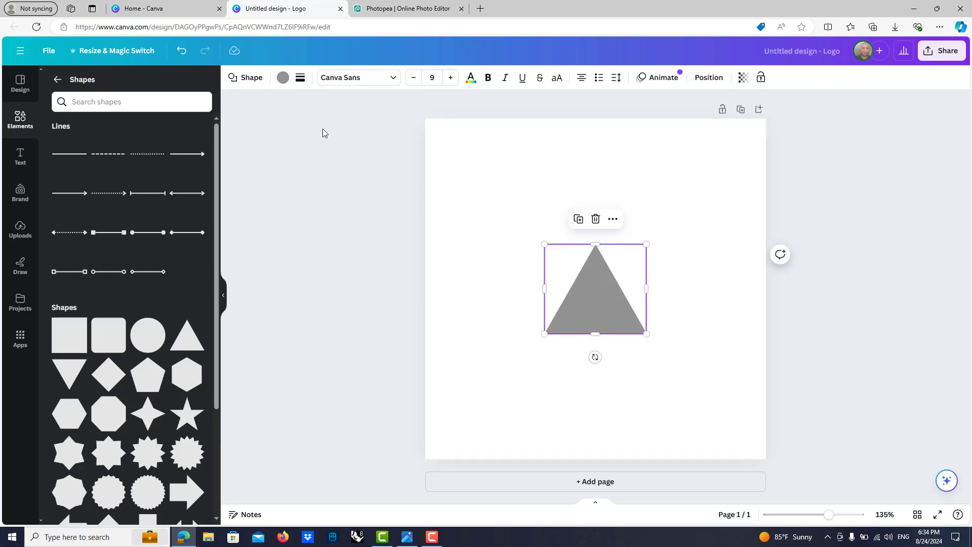
Fill the triangle with the turquoise-to-dark-blue gradient and enlarge it to cover most of the page, centred horizontally.
left_click(283, 79)
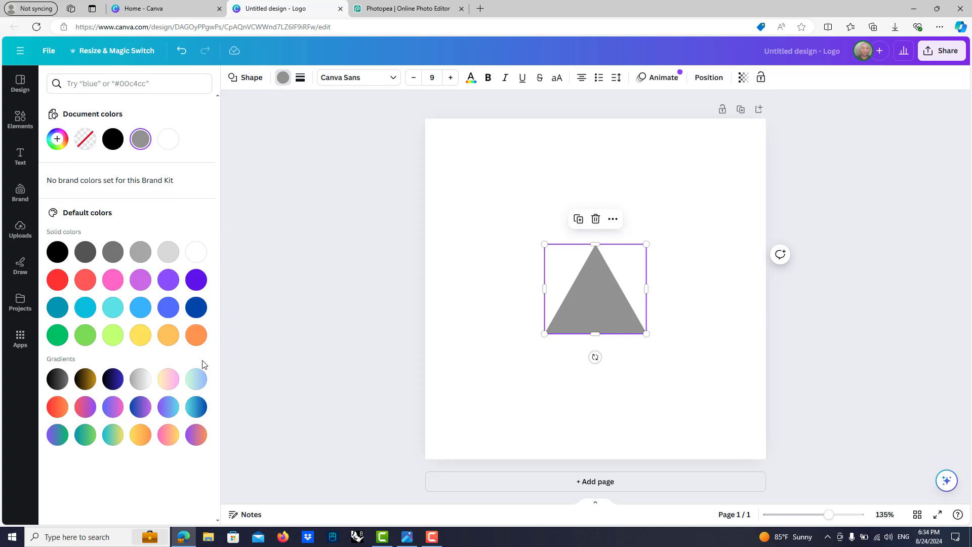
left_click(197, 408)
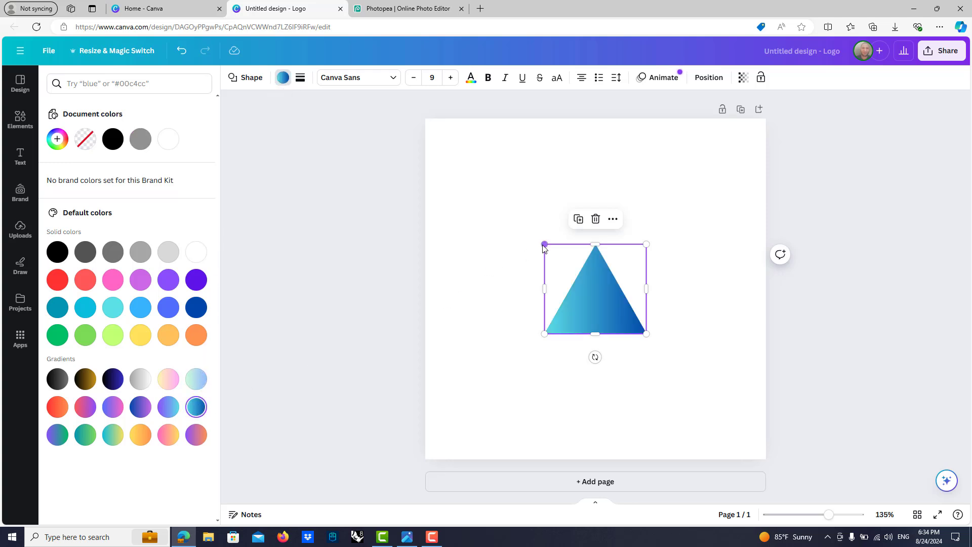
left_click_drag(509, 213, 449, 160)
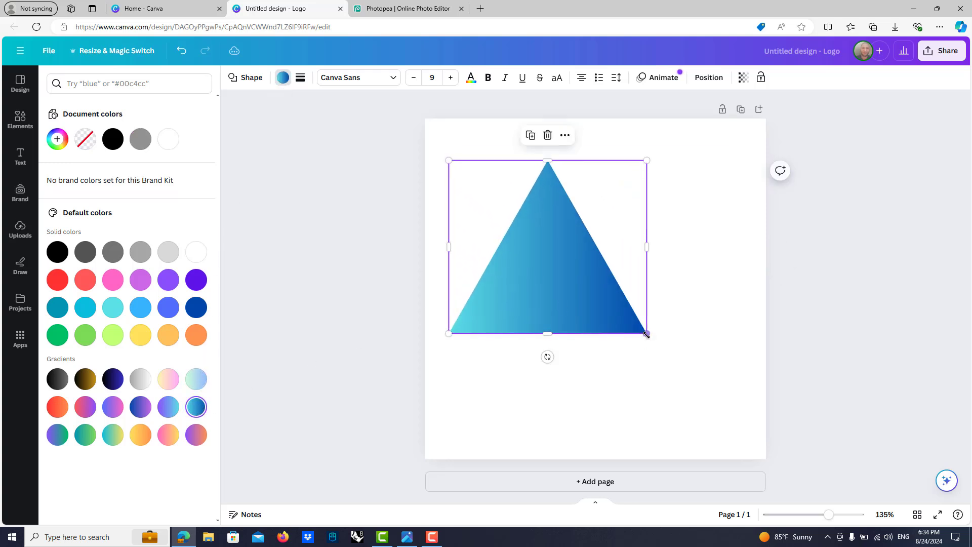
left_click_drag(647, 334, 716, 395)
left_click_drag(660, 351, 673, 354)
left_click(805, 337)
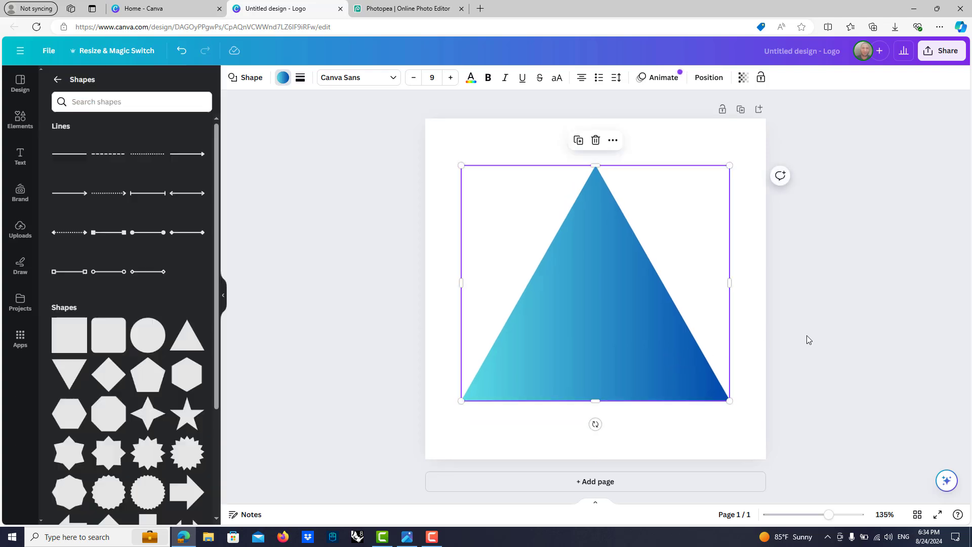
left_click(792, 329)
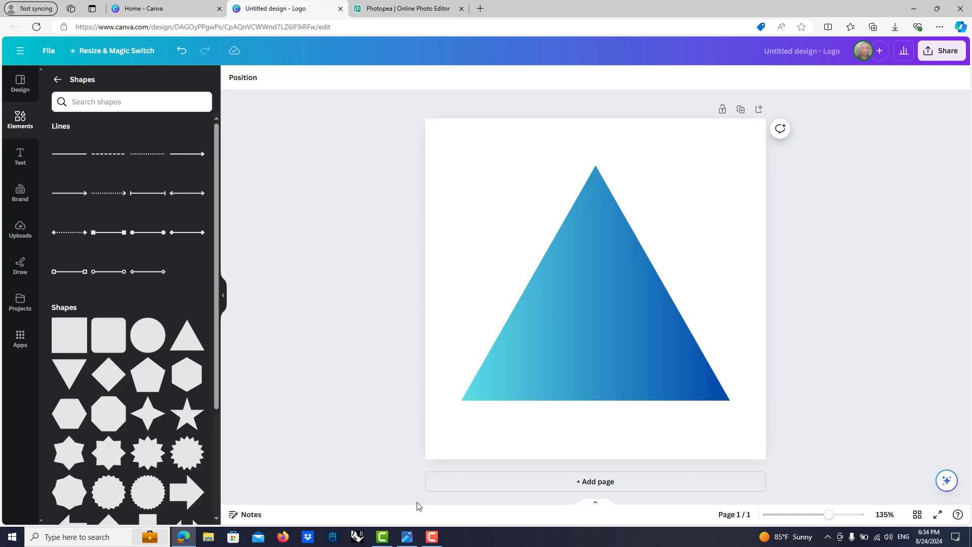
Check the reference logo image, and add a plain straight line over the triangle in white.
left_click(408, 537)
left_click(409, 537)
left_click(441, 187)
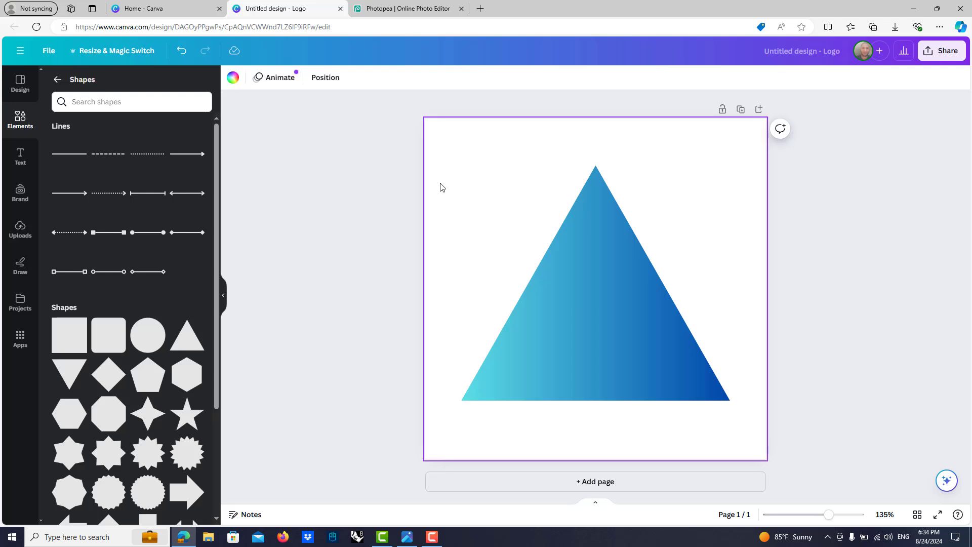
left_click(20, 121)
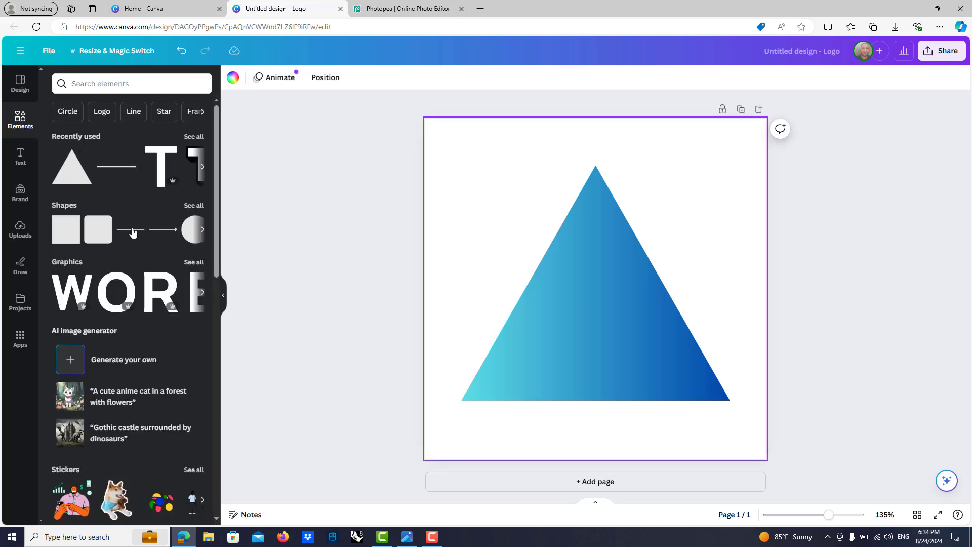
left_click(192, 206)
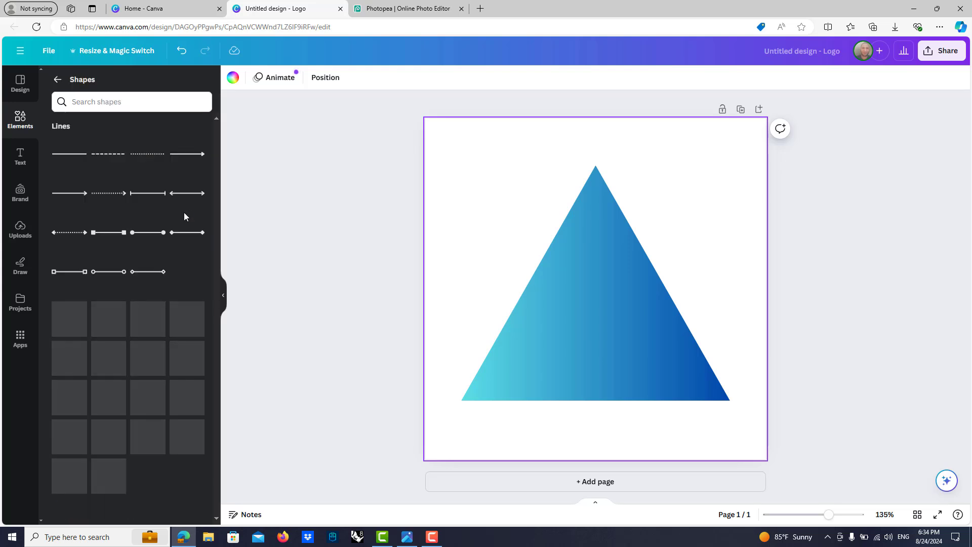
left_click(72, 159)
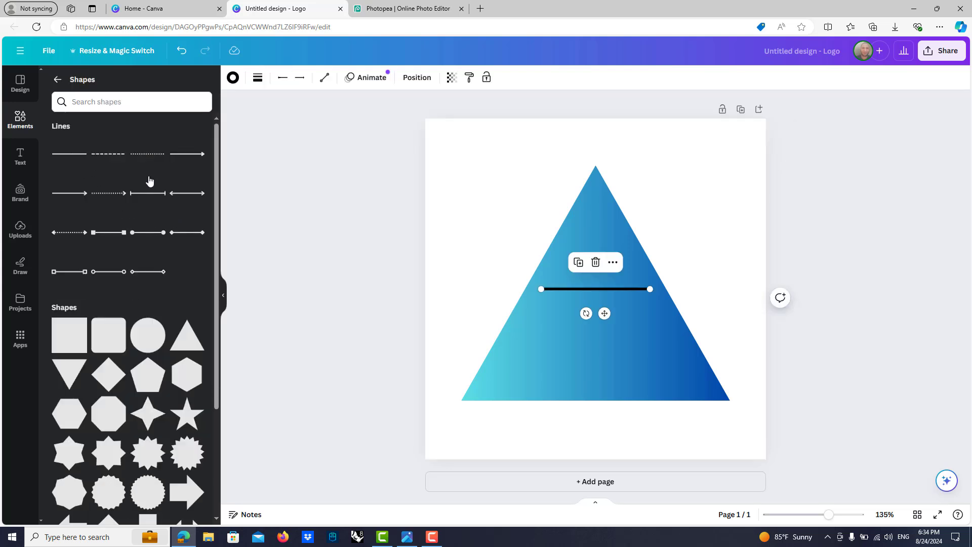
left_click(234, 81)
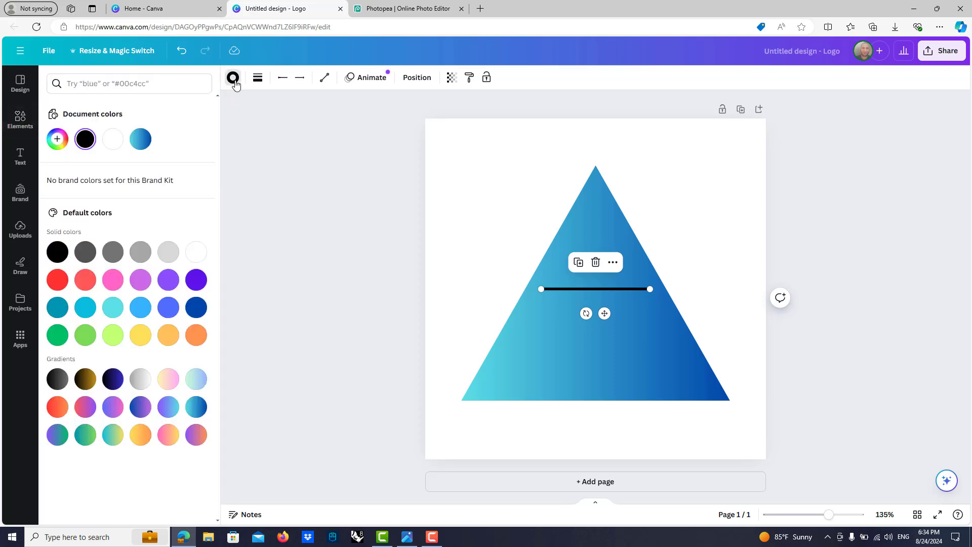
left_click(197, 254)
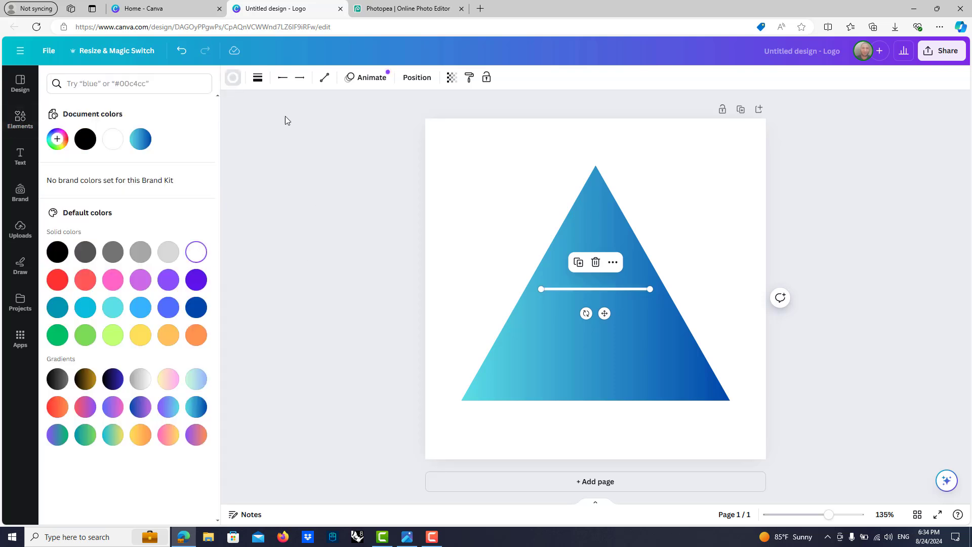
Set the white line's weight to 21 and tilt it downward from the triangle's left edge to its middle as a cut.
left_click(261, 85)
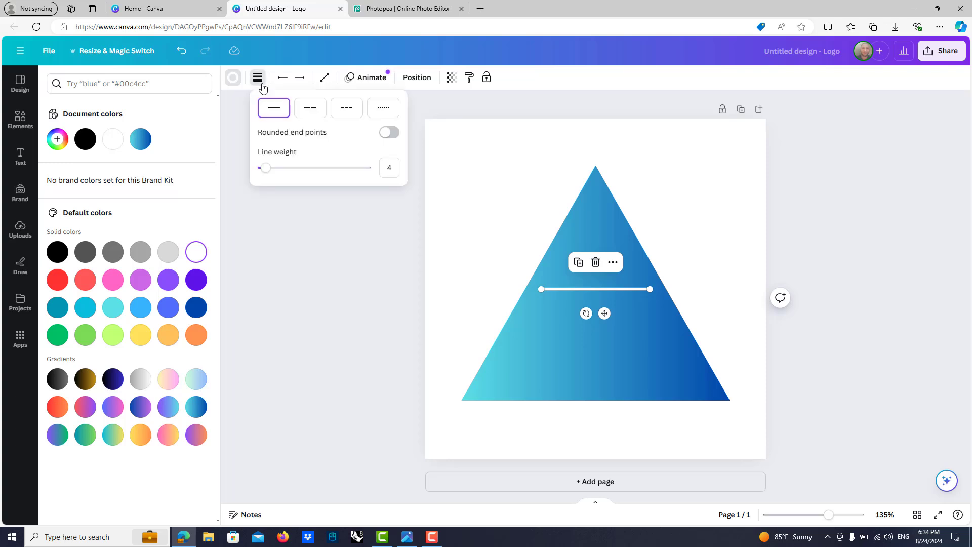
left_click_drag(260, 169, 285, 176)
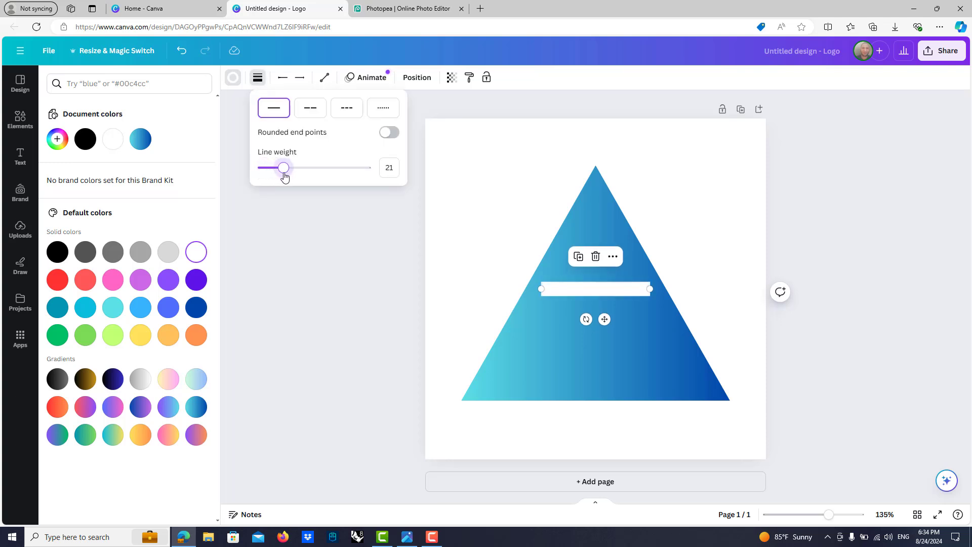
left_click_drag(581, 290, 576, 311)
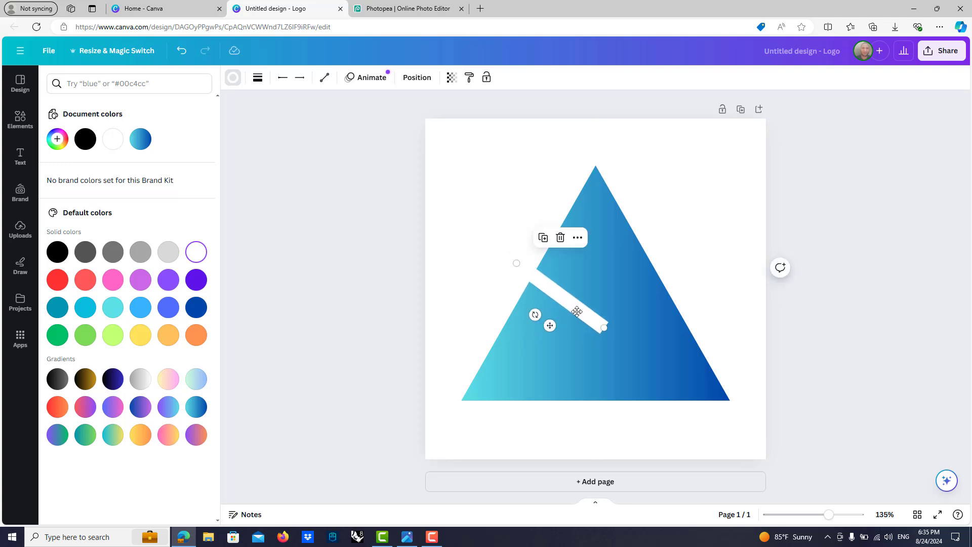
Duplicate the white line and stretch the copy diagonally from the triangle's base past its right edge, meeting the first cut.
key("ctrl+d")
left_click_drag(576, 312, 582, 359)
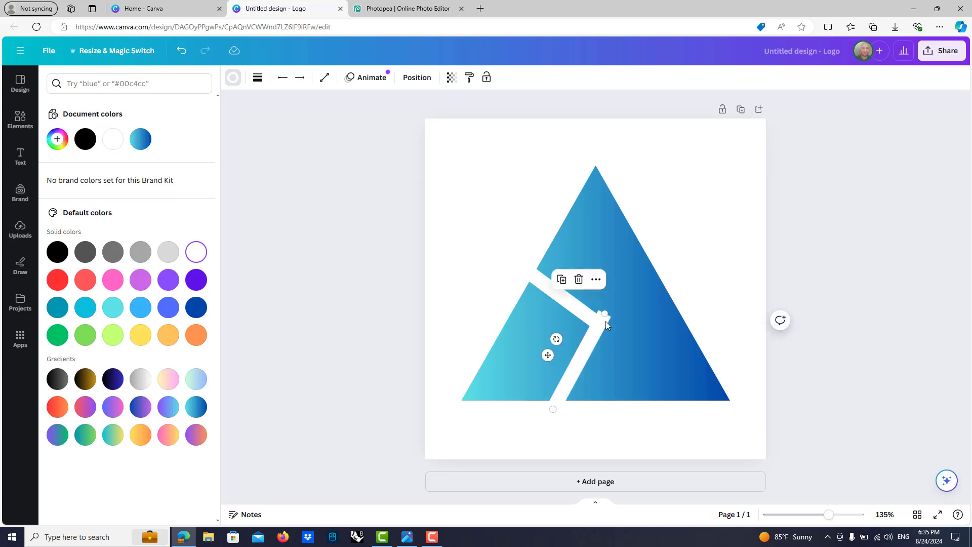
left_click_drag(635, 267, 665, 216)
left_click(693, 256)
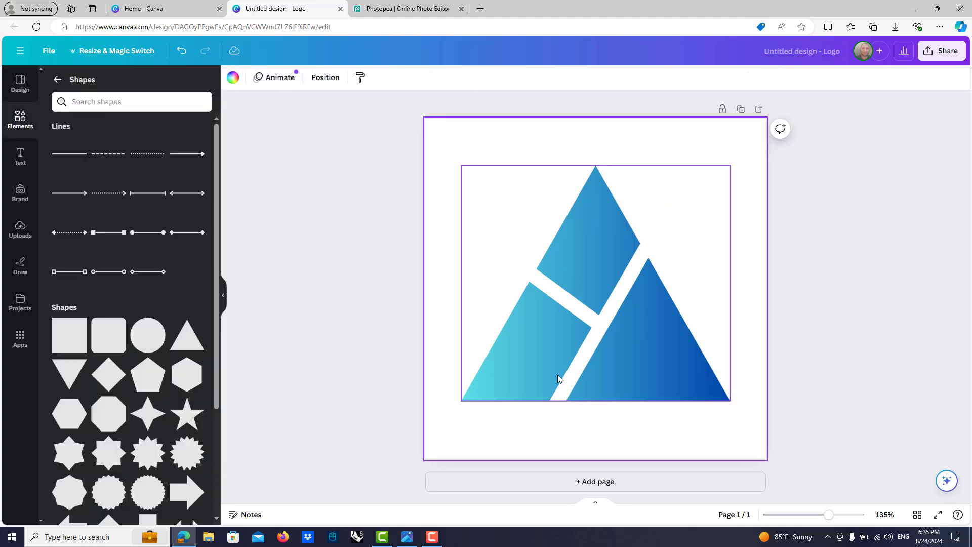
Compare with the reference logo, and place a copy of the long white line parallel to it, cutting off the triangle's lower-right corner.
left_click(407, 537)
left_click(407, 538)
left_click(799, 325)
left_click(623, 296)
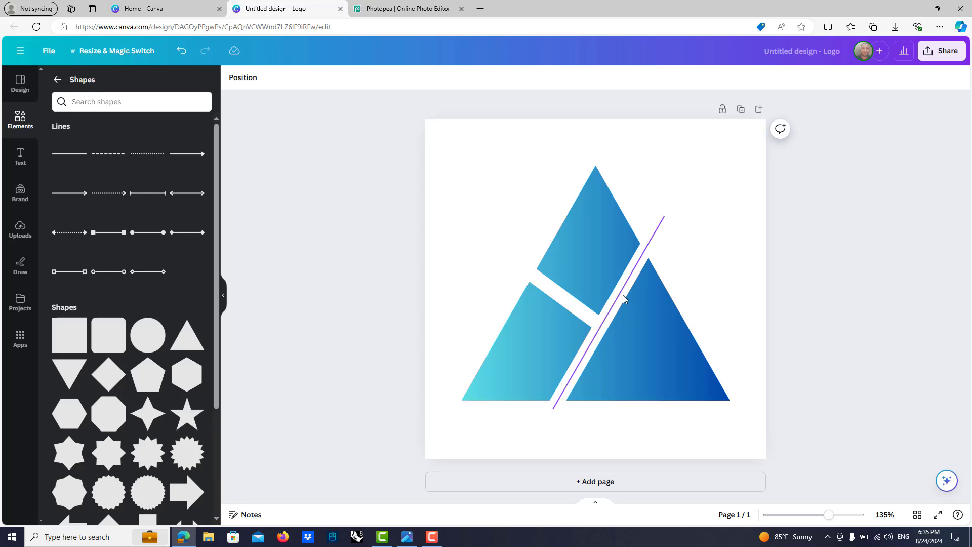
left_click_drag(622, 295, 662, 345)
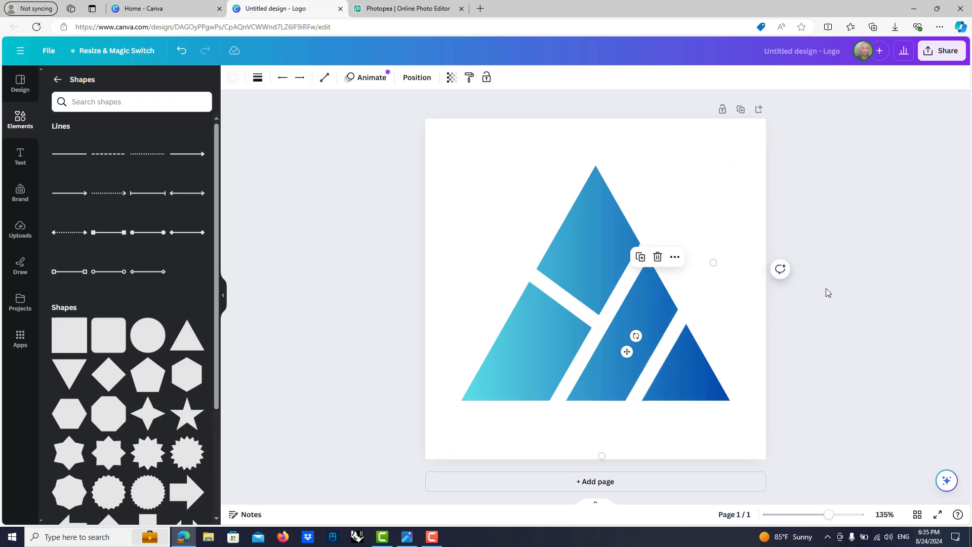
left_click(825, 287)
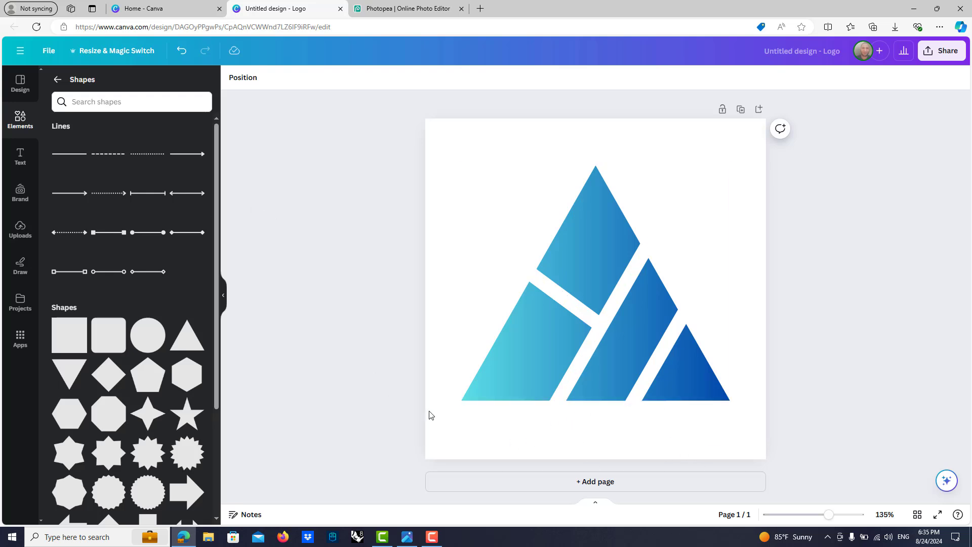
Add a text box reading "Ahmed Company" and place it centred below the triangle.
left_click(34, 167)
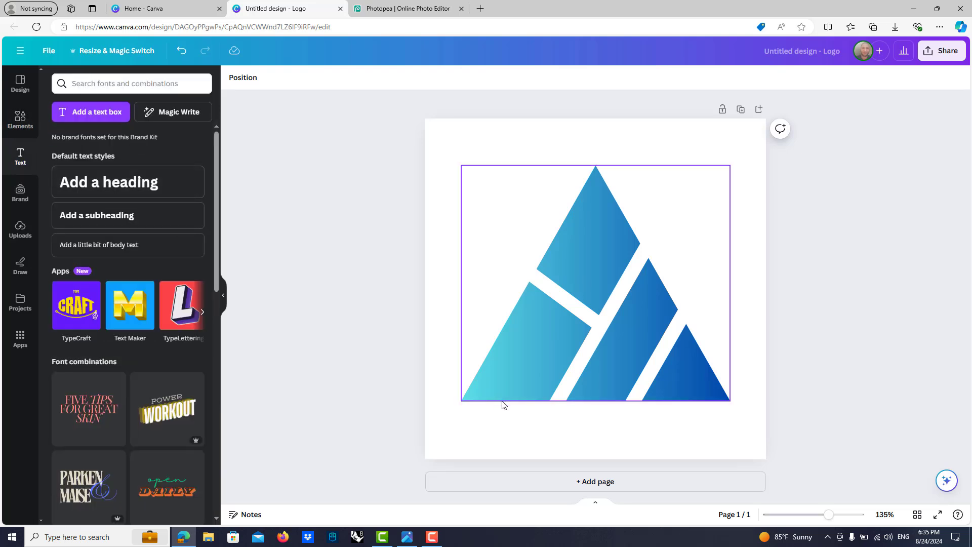
key("t")
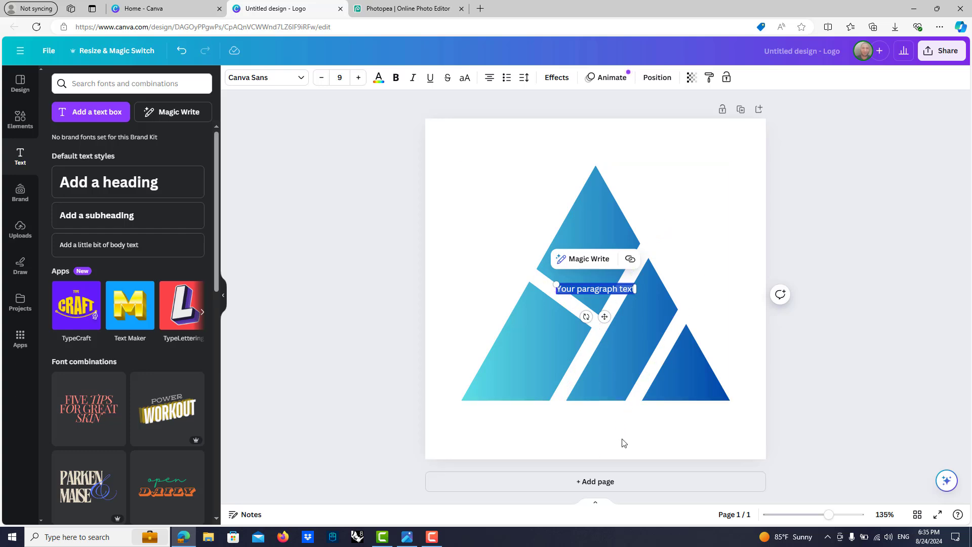
type("Ah")
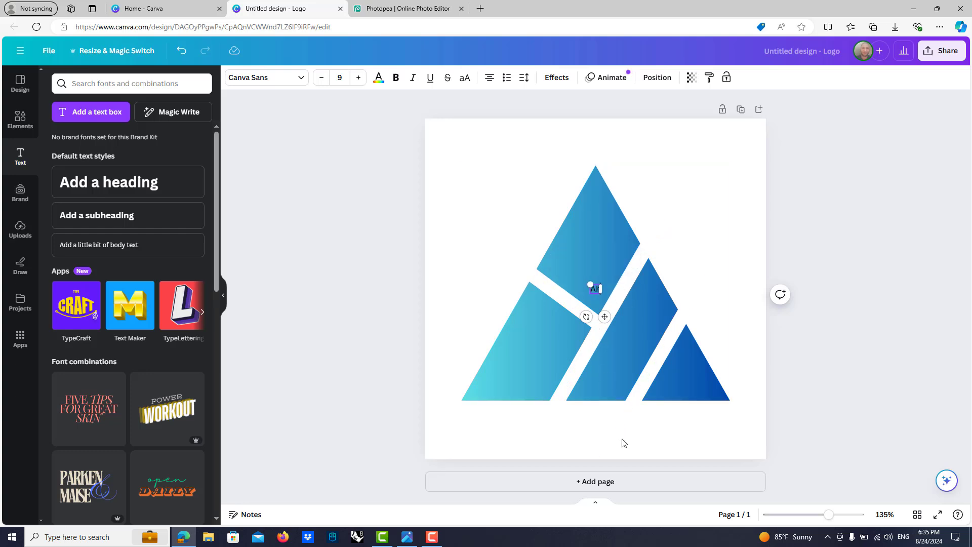
type("med Company")
left_click(831, 336)
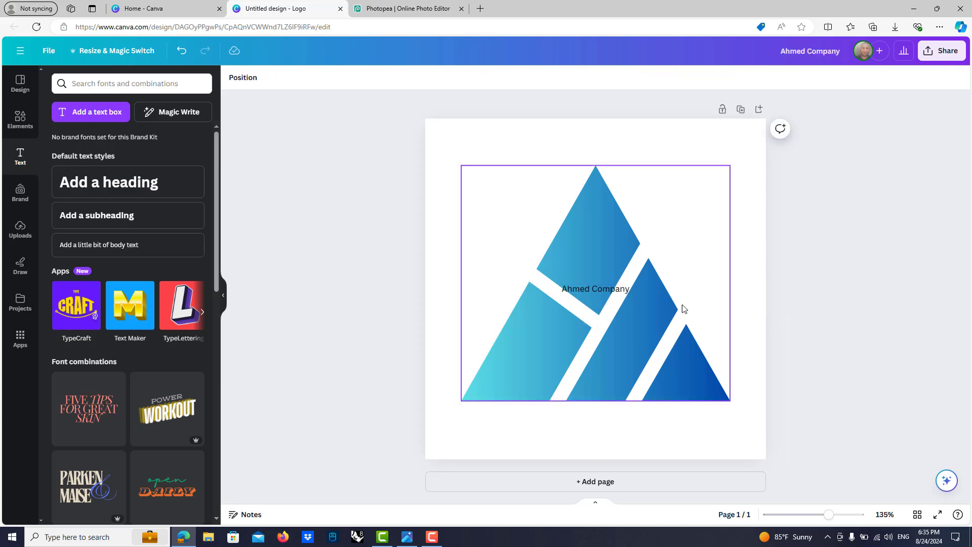
left_click(608, 288)
left_click_drag(608, 287, 609, 420)
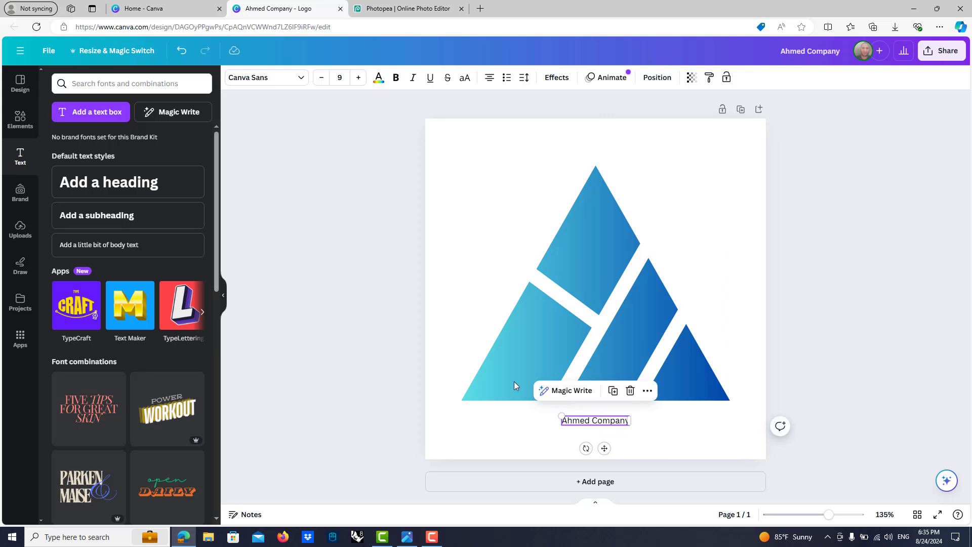
Colour the company text with the blue #1F7CC0 sampled from the triangle and enlarge it to size 23.8.
left_click(379, 78)
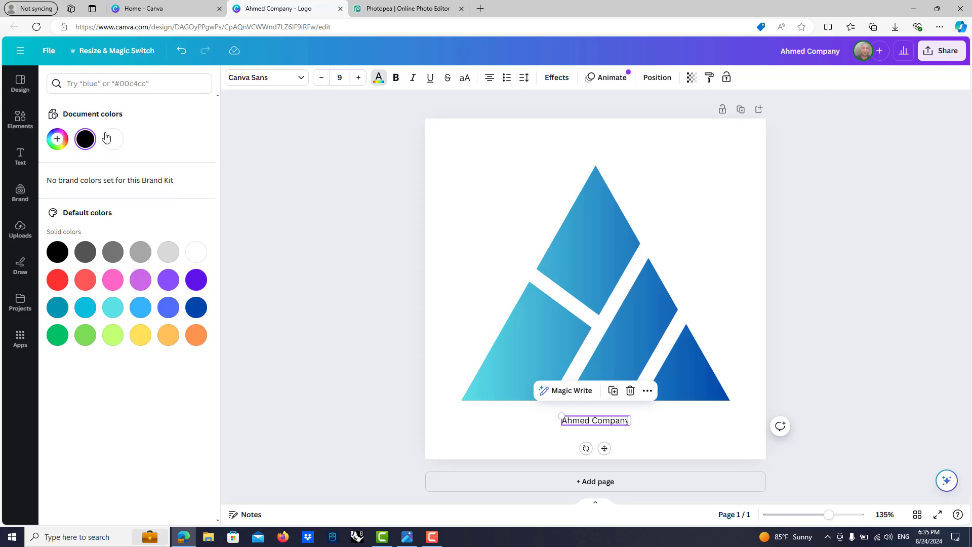
left_click(59, 140)
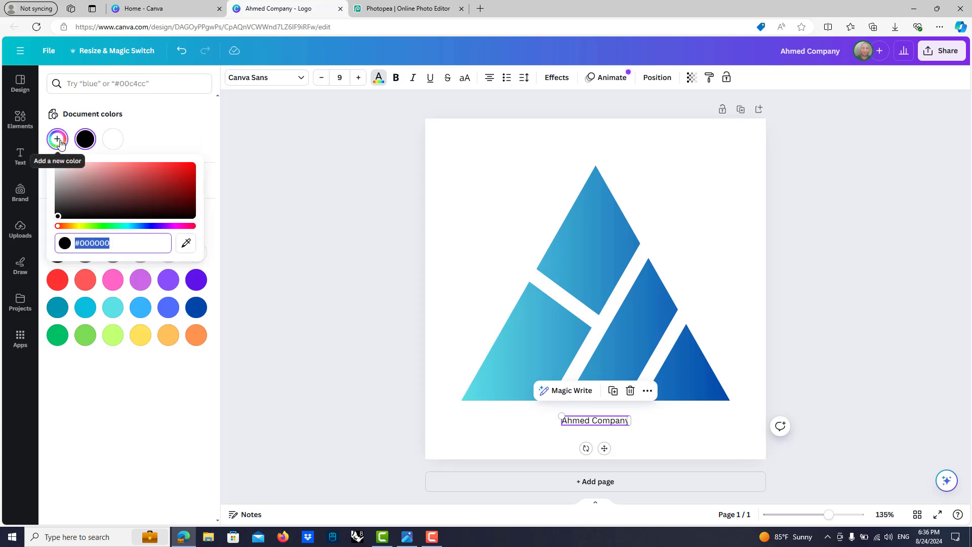
left_click(185, 246)
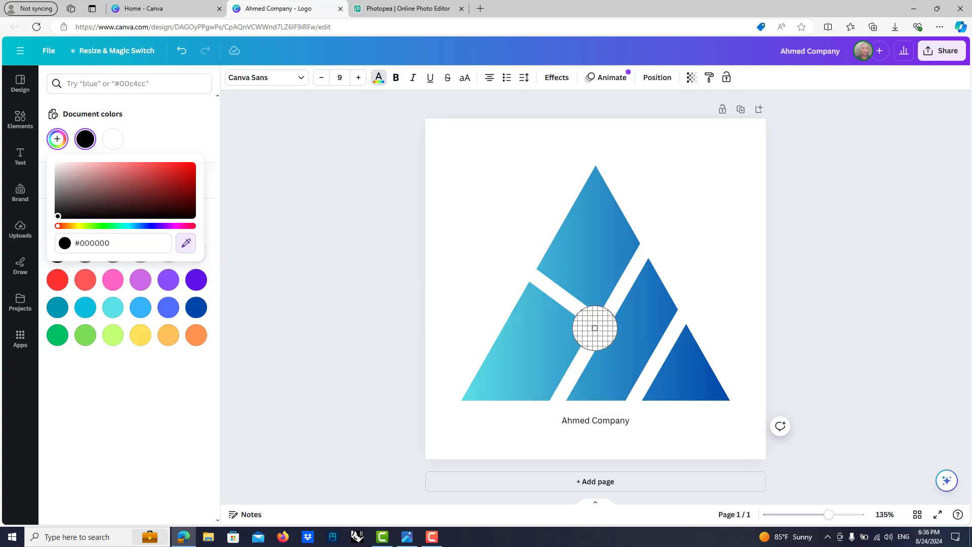
left_click(639, 324)
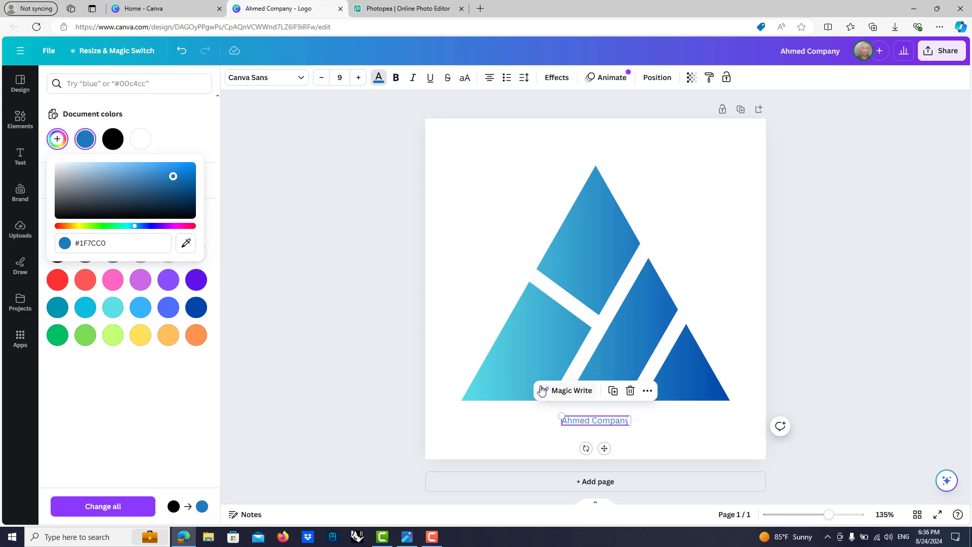
left_click_drag(561, 416, 603, 426)
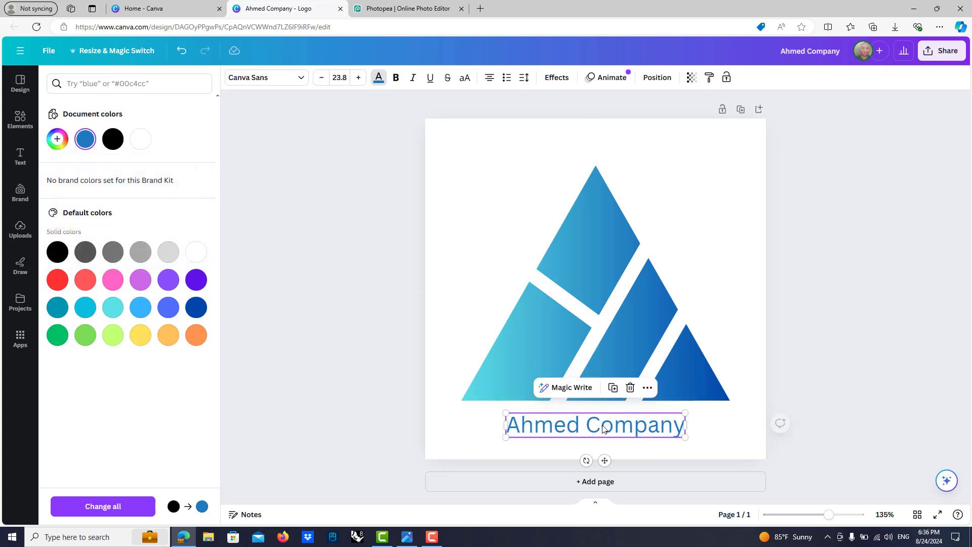
Search the fonts for "ams" and set the company text in Amsterdam Four.
left_click(296, 84)
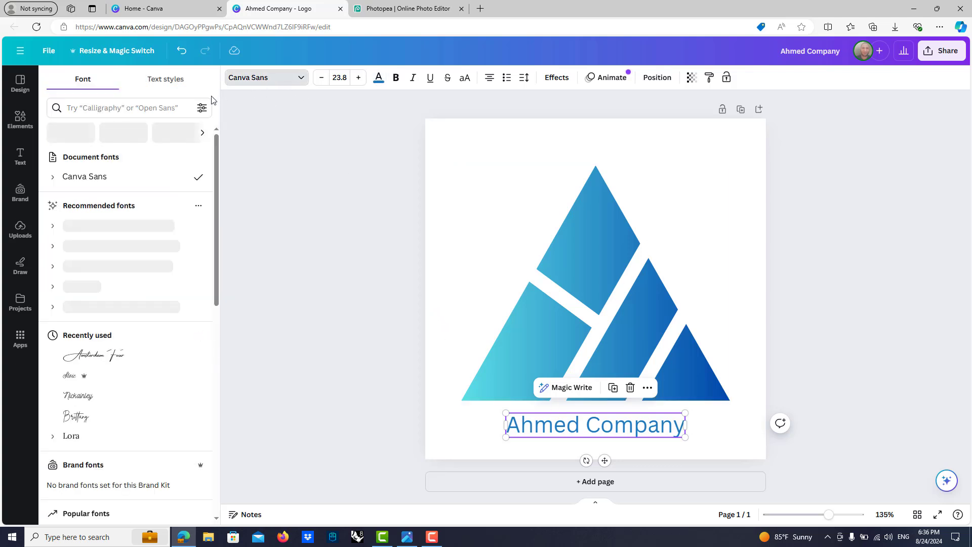
left_click(113, 109)
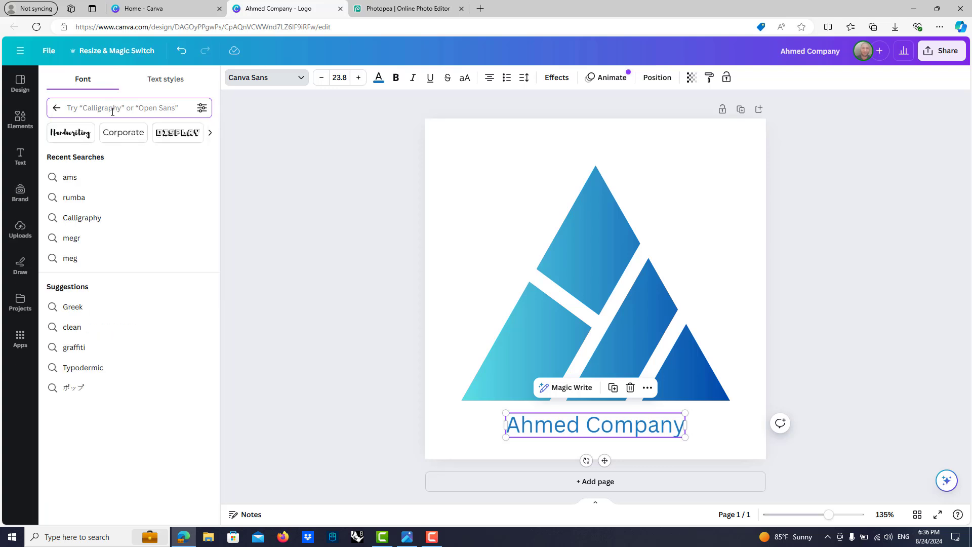
type("ams")
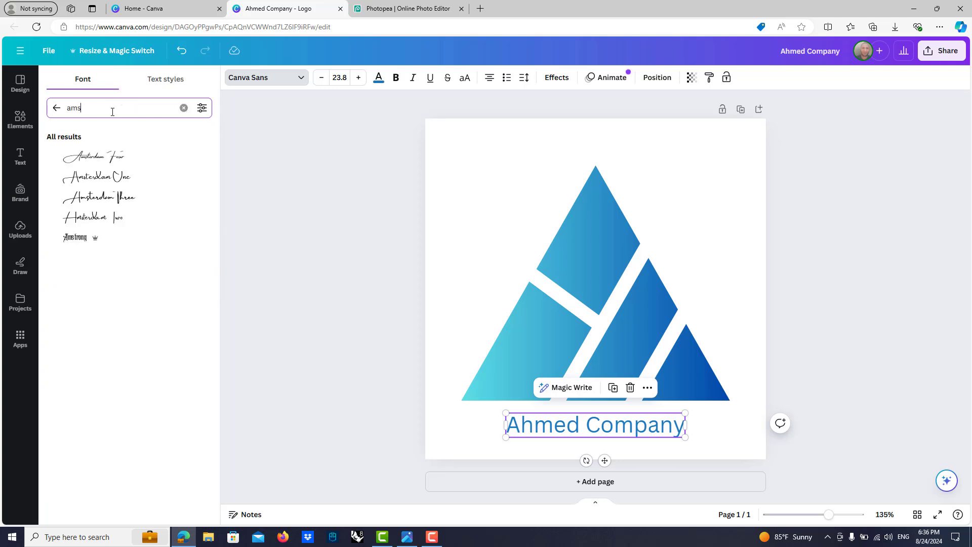
left_click(111, 161)
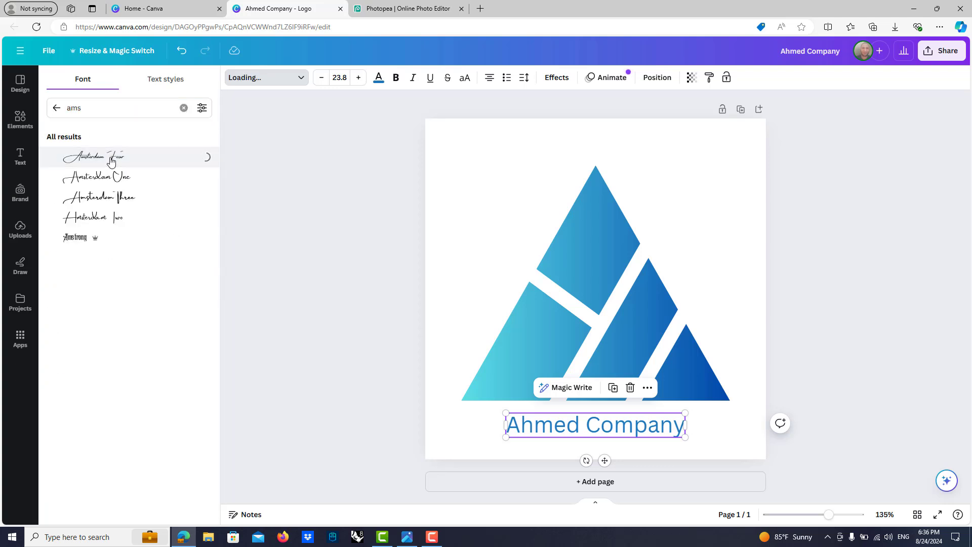
Move the company text slightly lower beneath the triangle and enlarge it to size 26.9.
left_click_drag(552, 426, 545, 432)
mouse_move(665, 431)
left_mouse_down()
mouse_move(689, 432)
mouse_move(657, 429)
left_mouse_up()
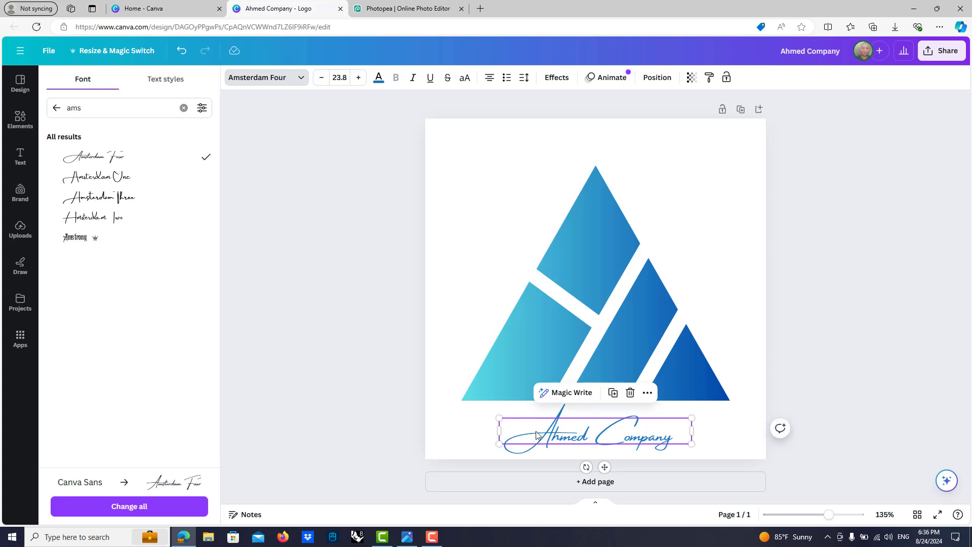
left_click_drag(499, 419, 464, 408)
left_click_drag(546, 425, 563, 434)
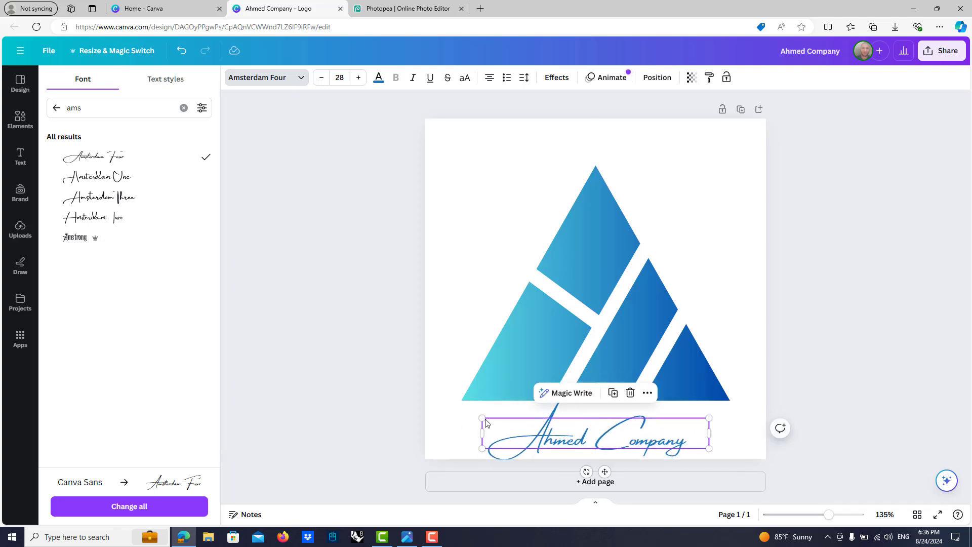
left_click_drag(483, 418, 513, 429)
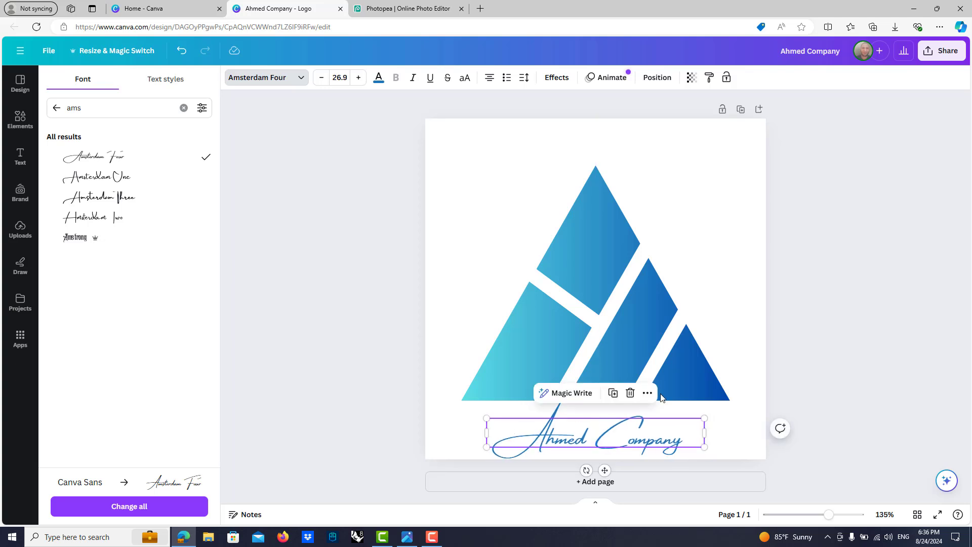
key("Escape")
key("Escape")
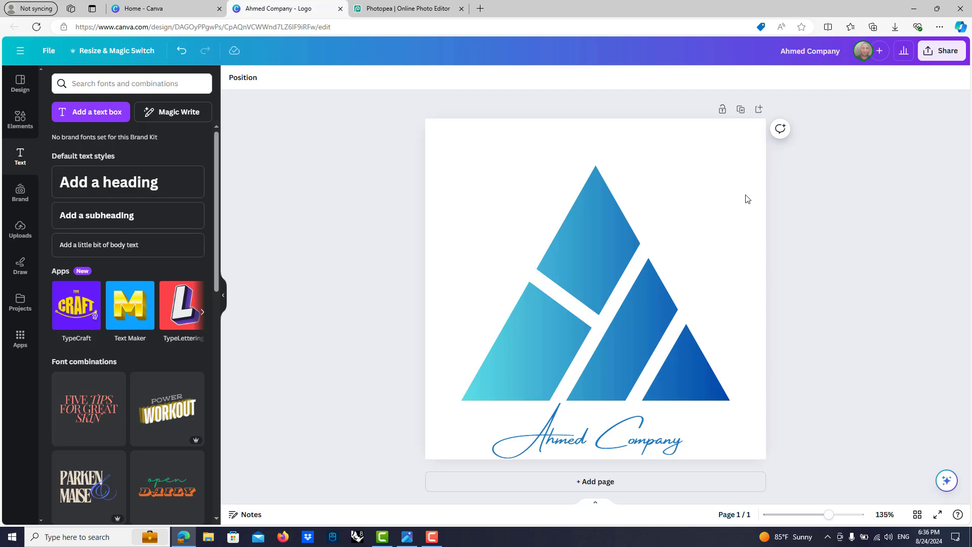
Move the whole logo up on the page, then enlarge the company text a little more and centre it below the triangle.
left_click_drag(747, 198, 615, 422)
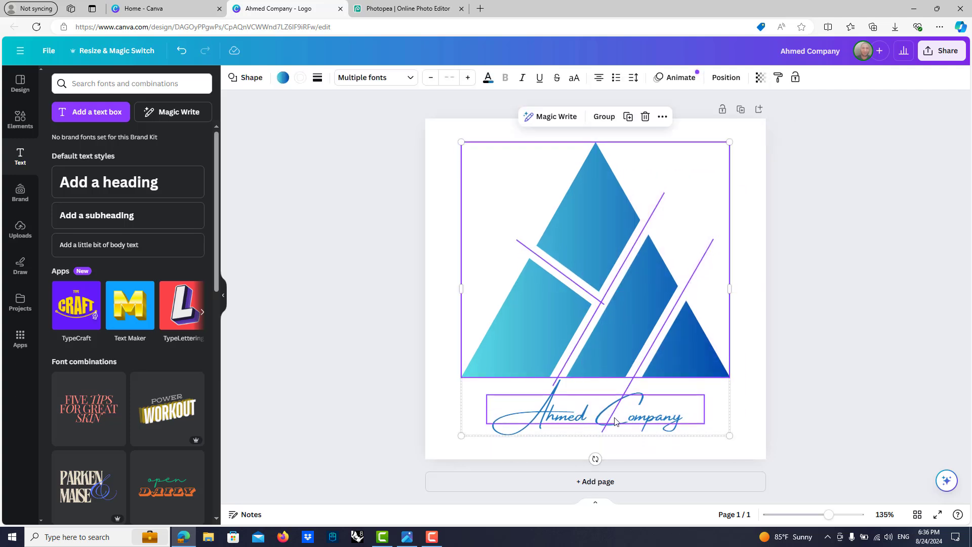
left_click(808, 407)
left_click(641, 418)
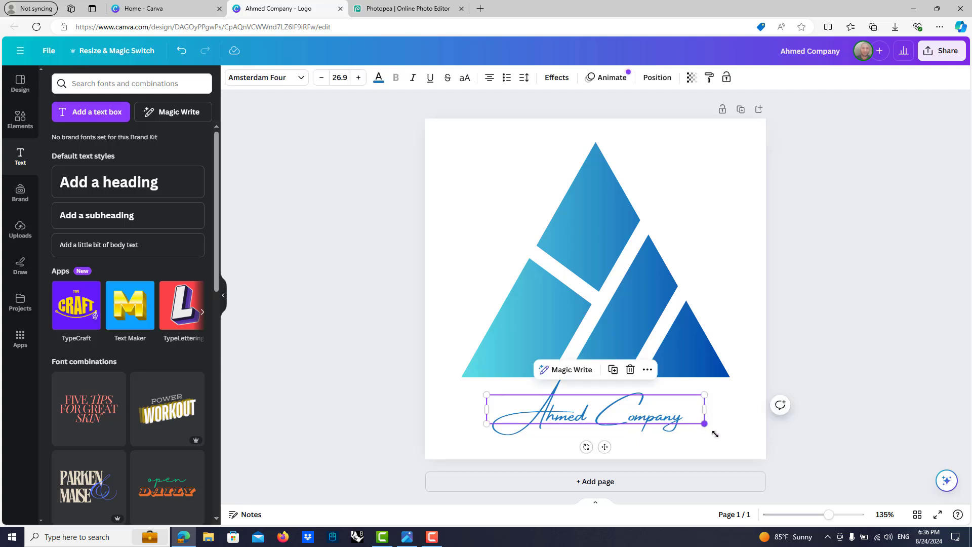
left_click_drag(714, 433, 744, 437)
left_click_drag(684, 420, 669, 424)
left_click(816, 394)
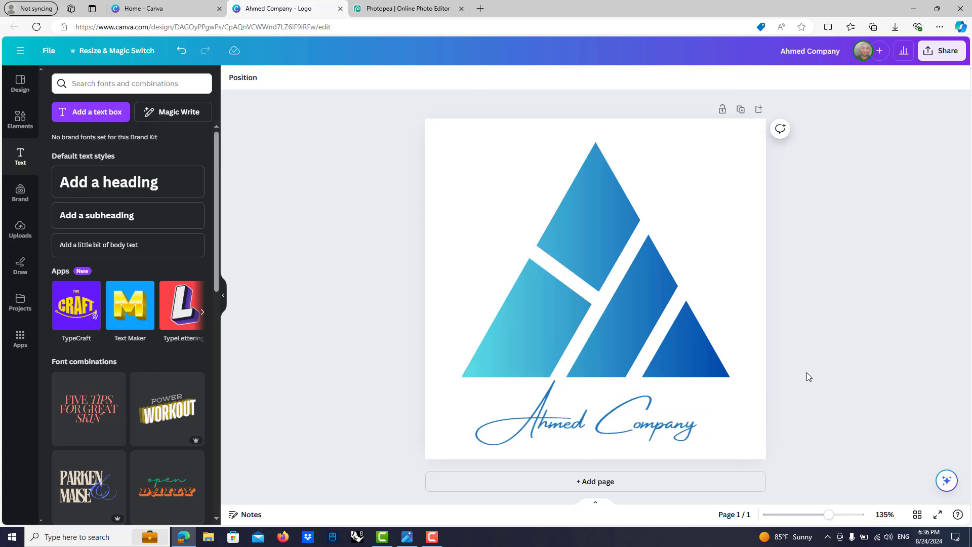
Download the logo as a PNG at 500 × 500 px.
left_click(934, 60)
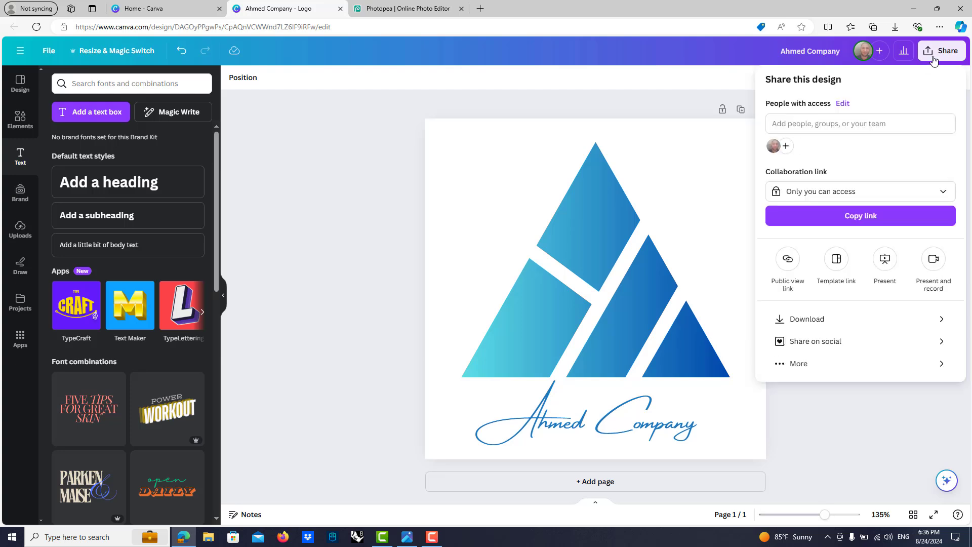
left_click(914, 320)
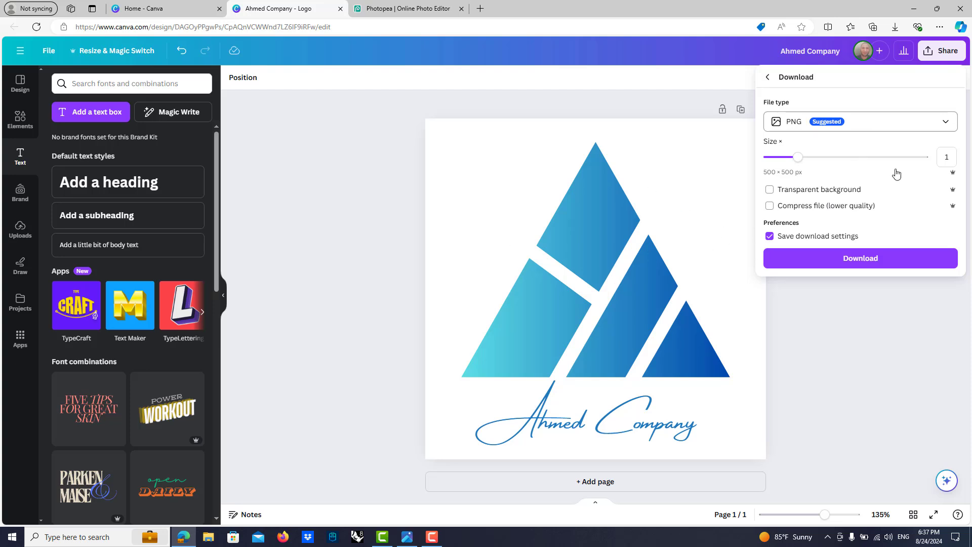
left_click(875, 260)
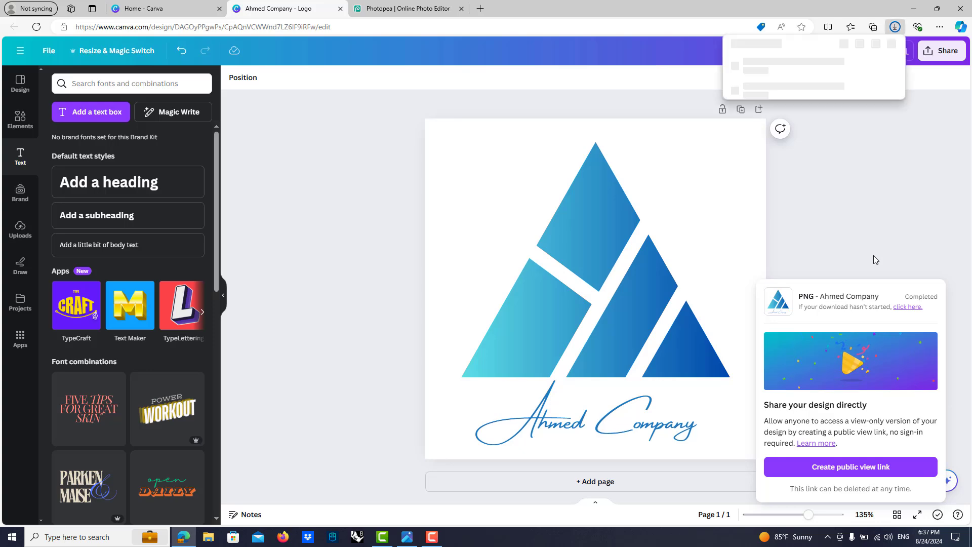
left_click(954, 189)
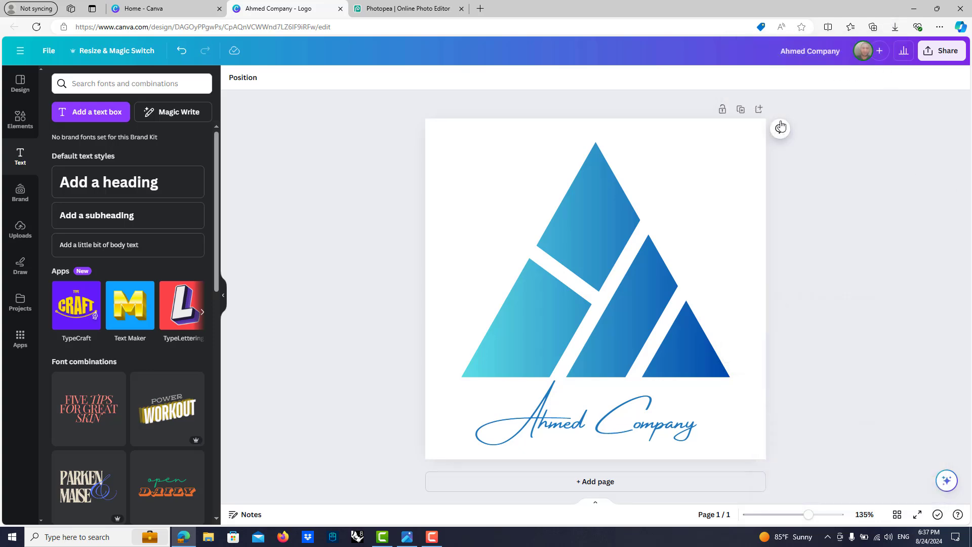
Add a blank second page and place the downloaded Ahmed Company (7).png on it.
left_click(758, 109)
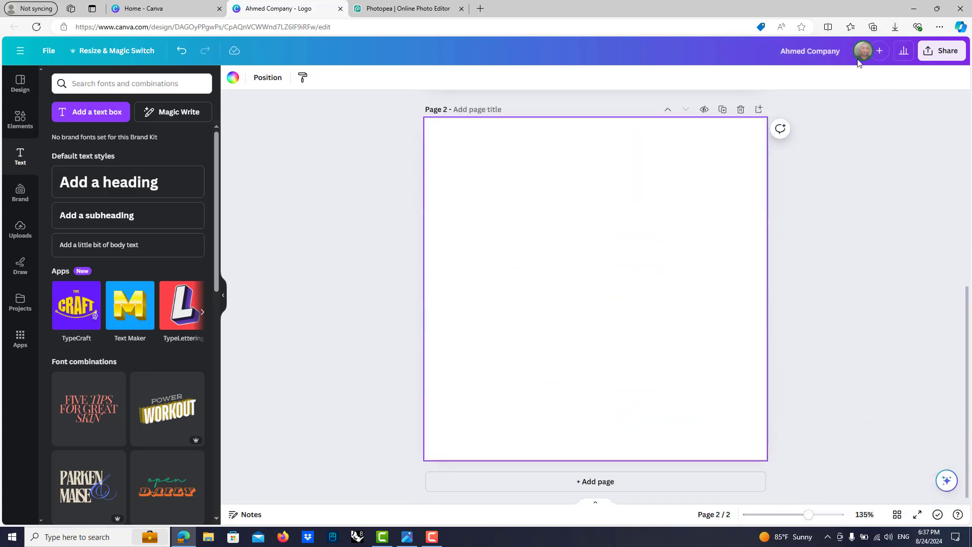
left_click(895, 27)
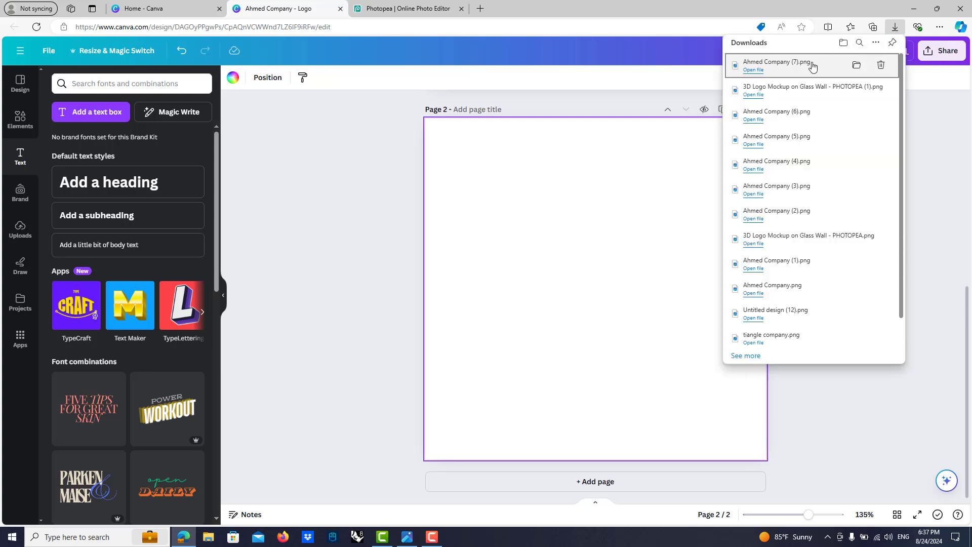
left_click_drag(812, 66, 619, 259)
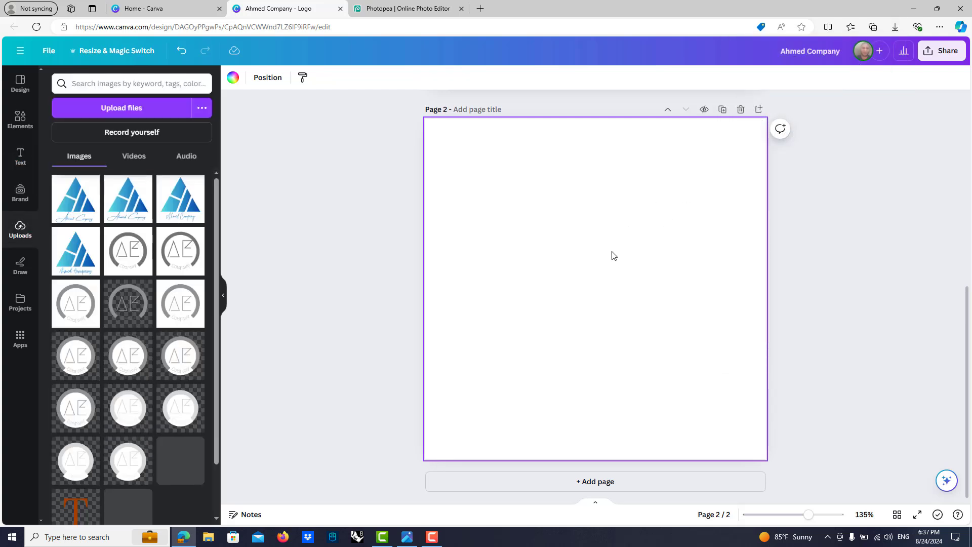
Scale the placed logo image to fill the whole of page 2 and remove its background.
left_click_drag(501, 191, 425, 119)
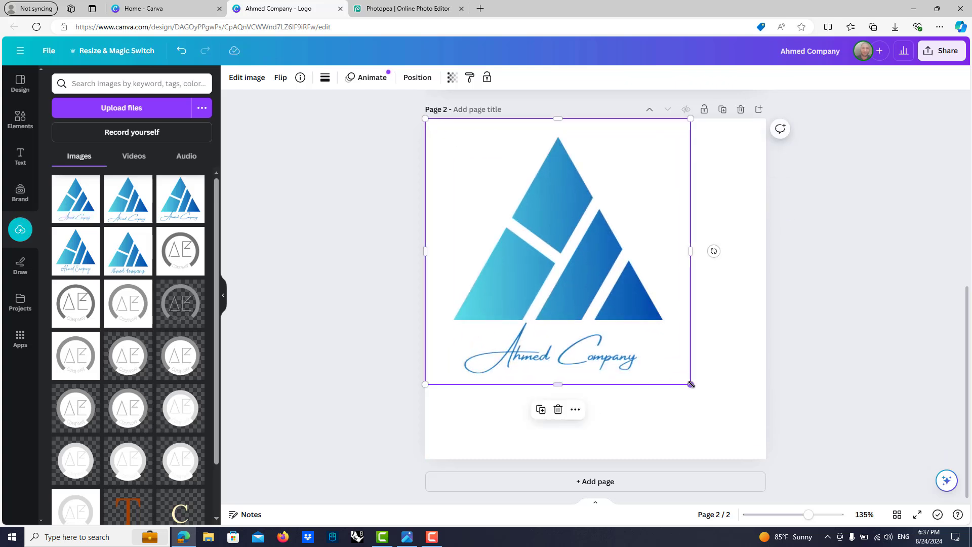
left_click_drag(691, 385, 766, 459)
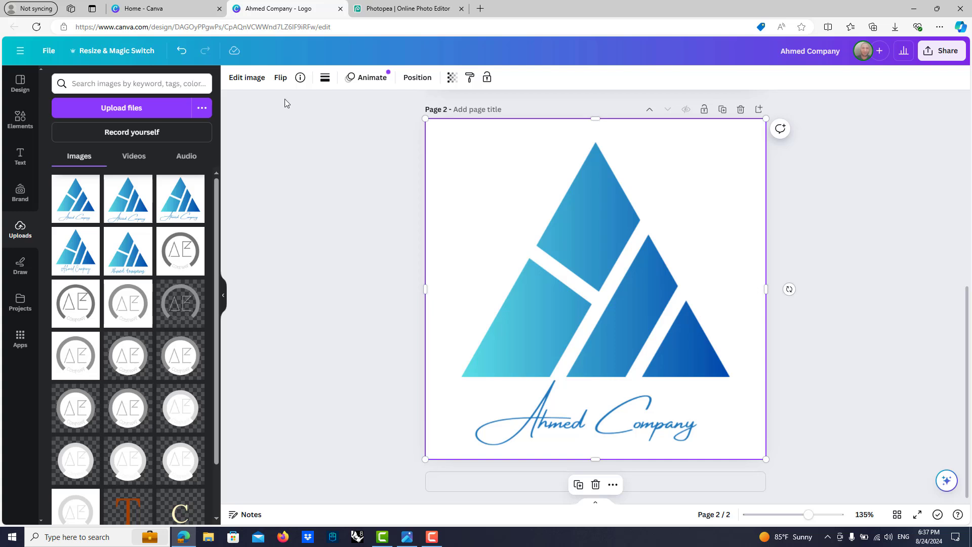
left_click(246, 79)
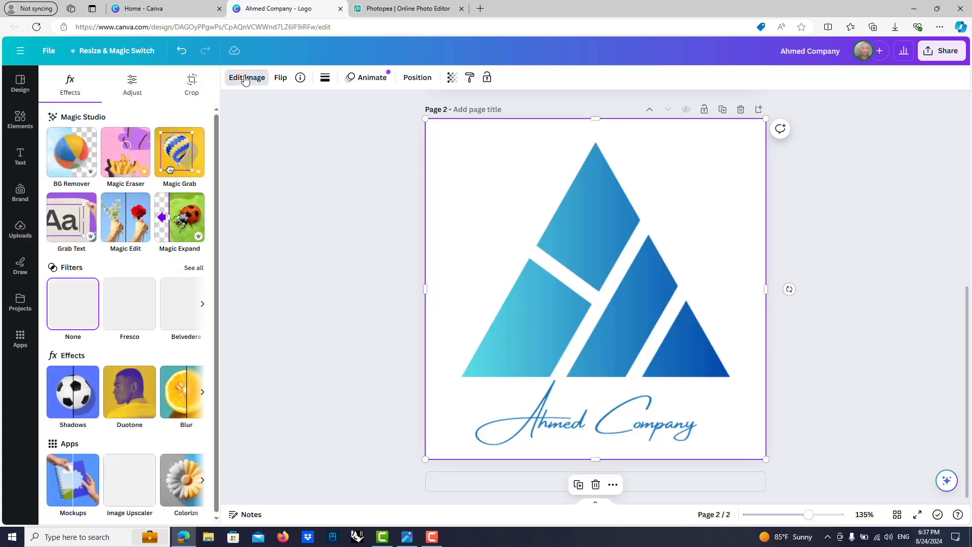
left_click(64, 150)
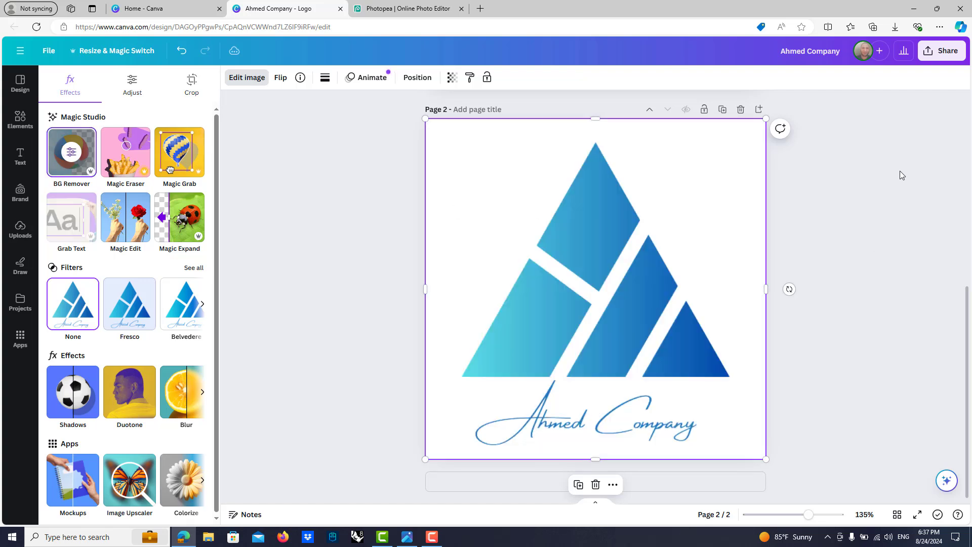
Download only page 2 as a PNG with a transparent background.
left_click(940, 55)
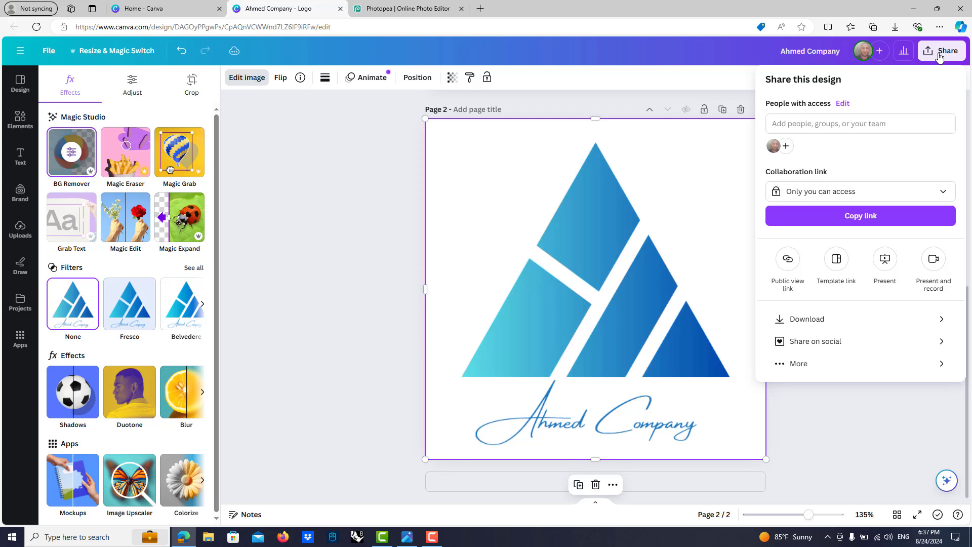
left_click(900, 319)
left_click(881, 244)
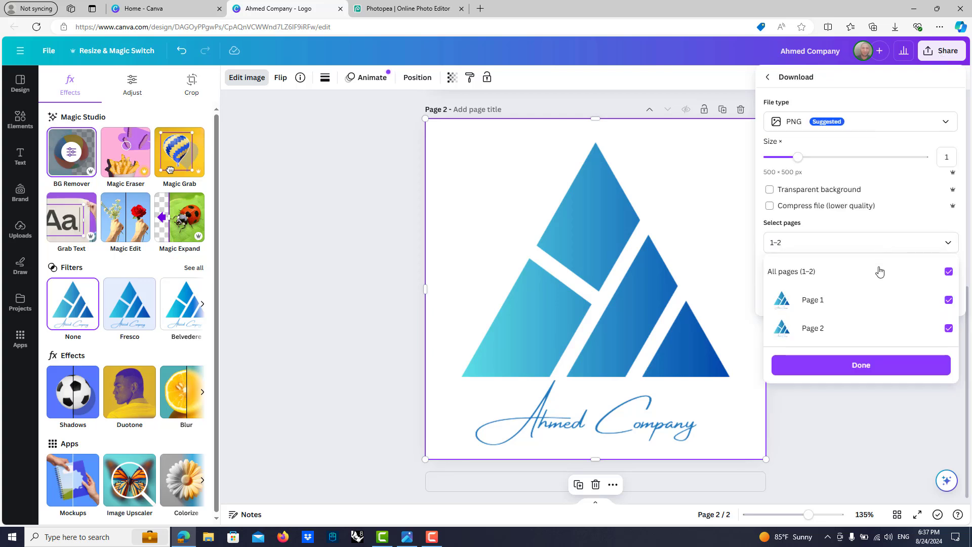
left_click(948, 272)
left_click(949, 328)
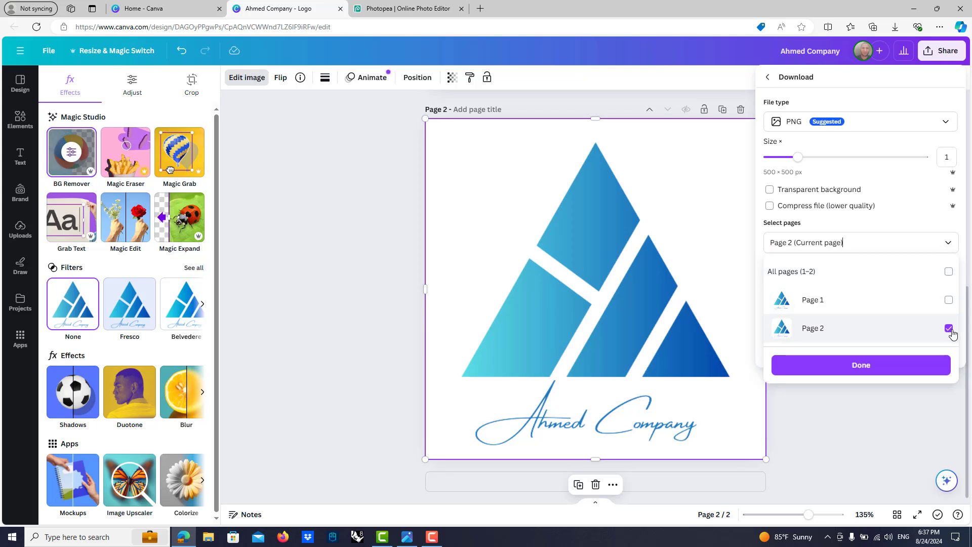
left_click(774, 193)
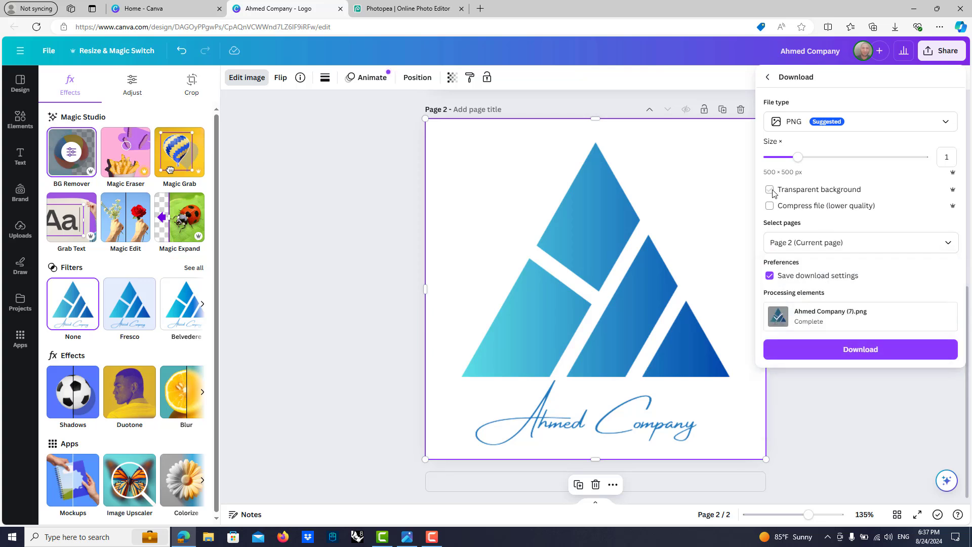
left_click(771, 190)
left_click(860, 350)
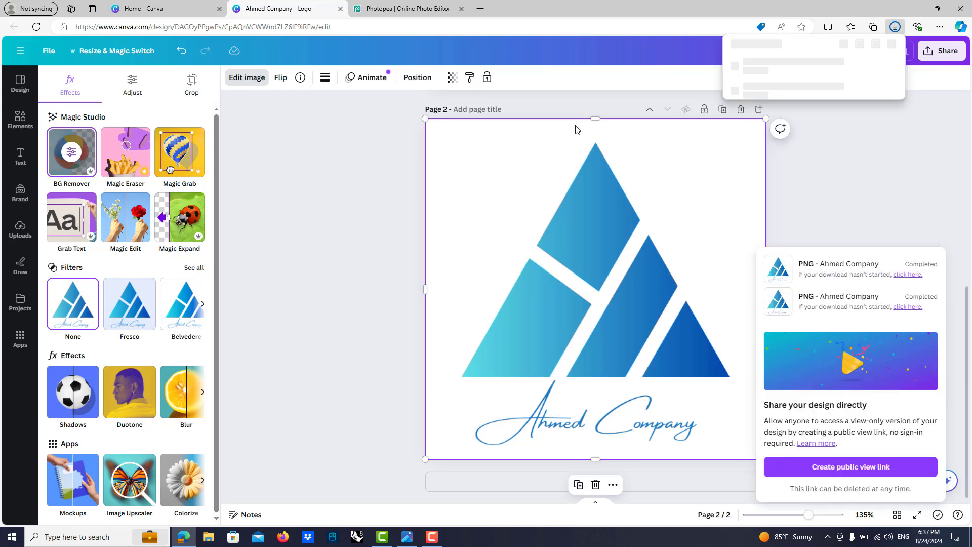
Switch to Photopea and open the "3D Logo Mockup on Glass Wall" template from the Mockups category.
left_click(409, 8)
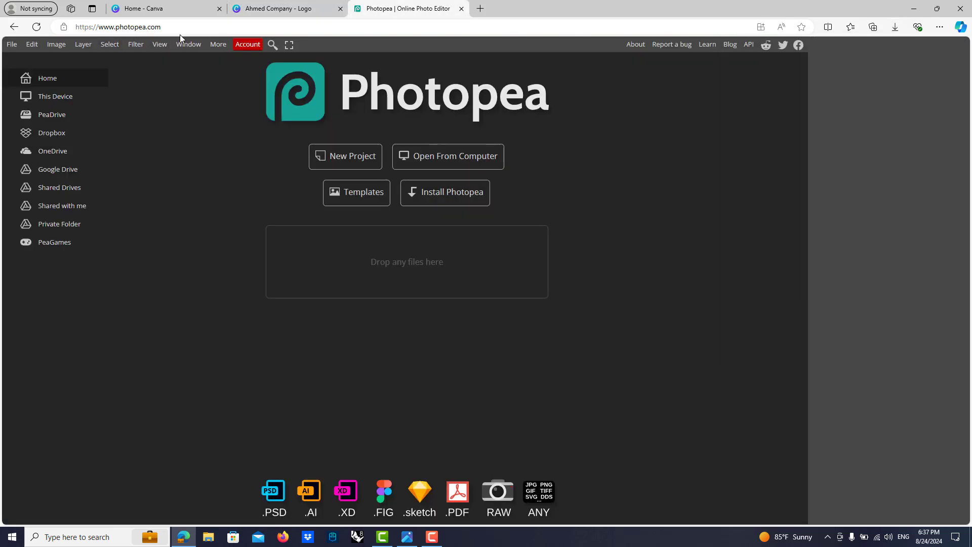
left_click(353, 193)
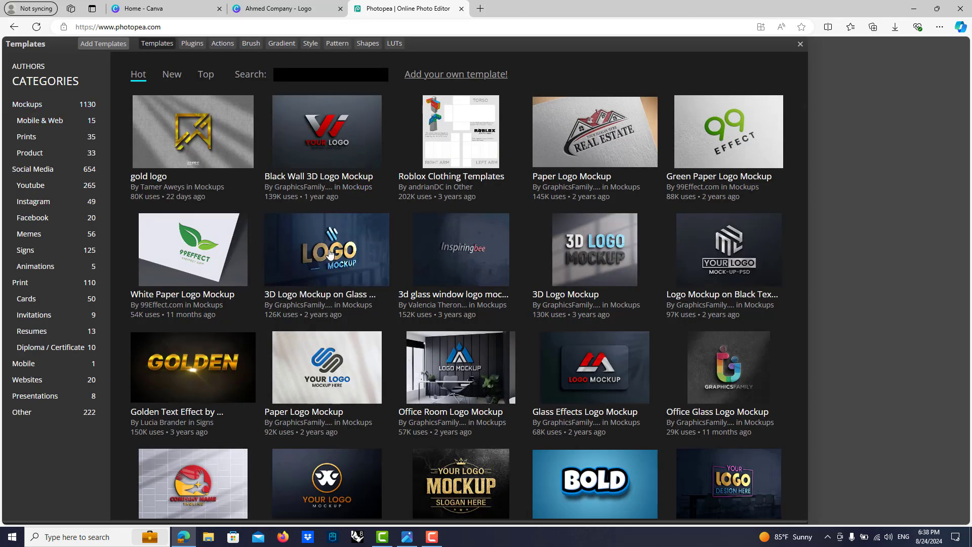
left_click(27, 105)
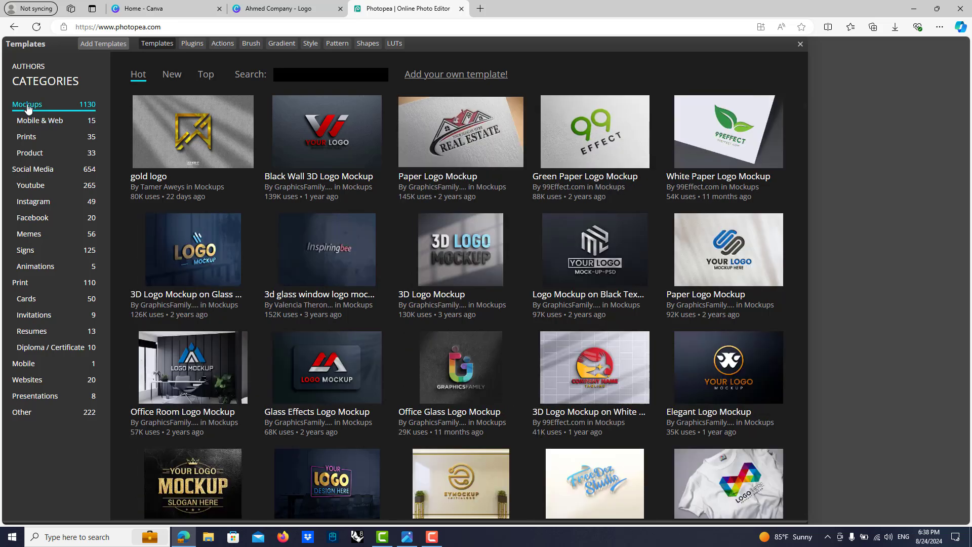
left_click(187, 248)
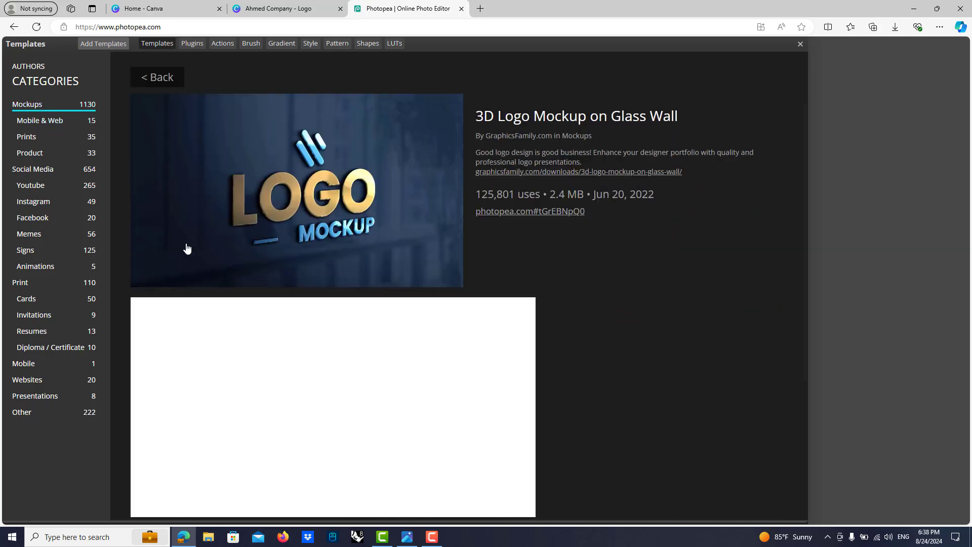
left_click(187, 249)
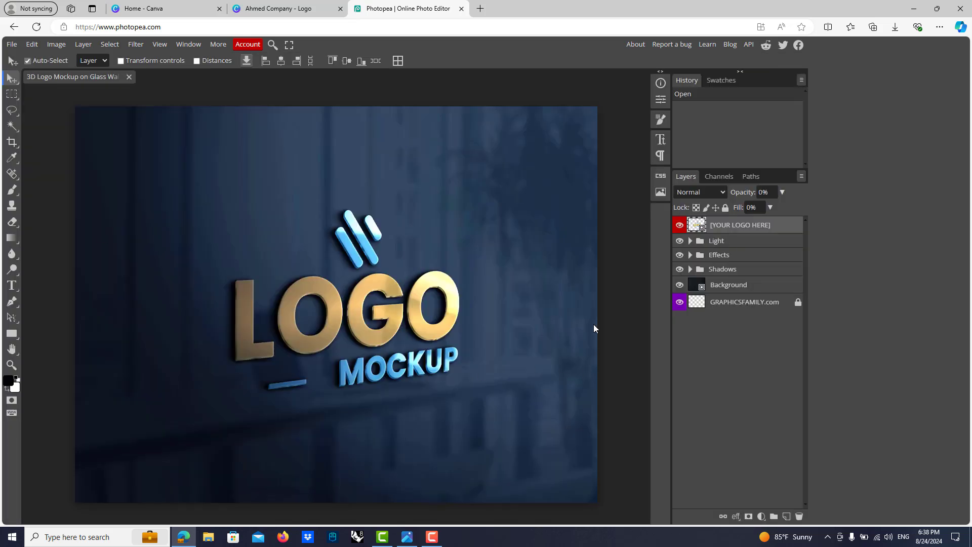
Open the contents of the [YOUR LOGO HERE] smart object and hide its Graphicsfamily layer.
double_click(698, 229)
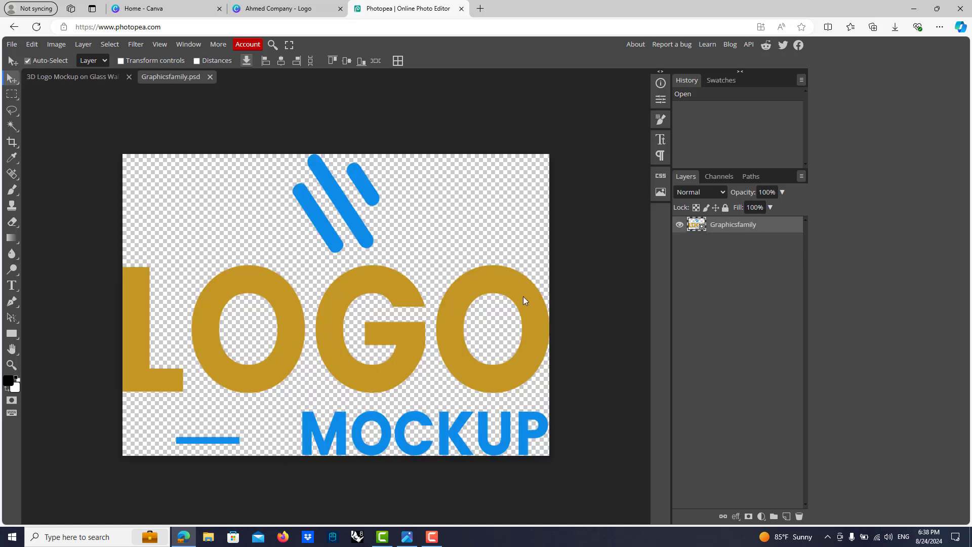
left_click(679, 225)
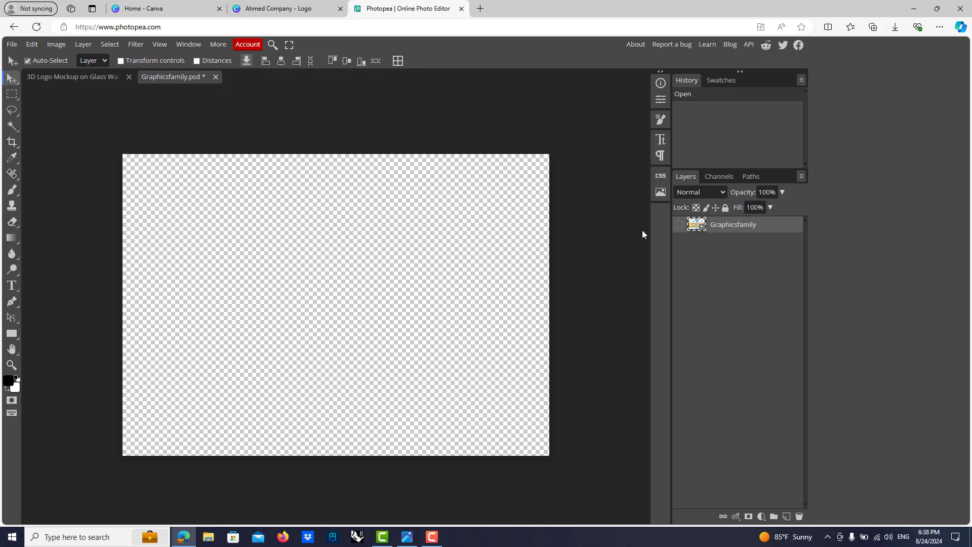
Place the downloaded Ahmed Company (8).png in Graphicsfamily.psd, save the smart object, and return to the glass wall mockup document.
left_click(895, 27)
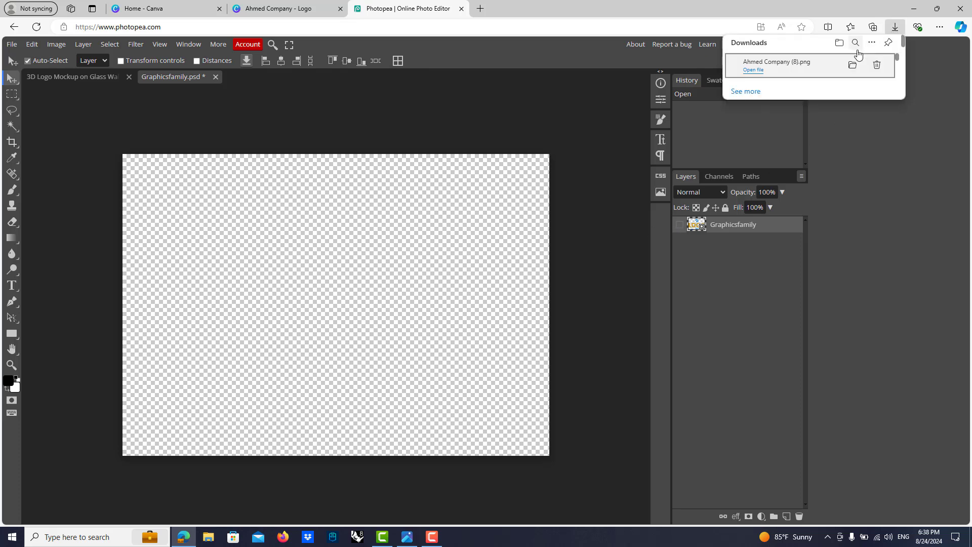
left_click_drag(790, 63, 386, 265)
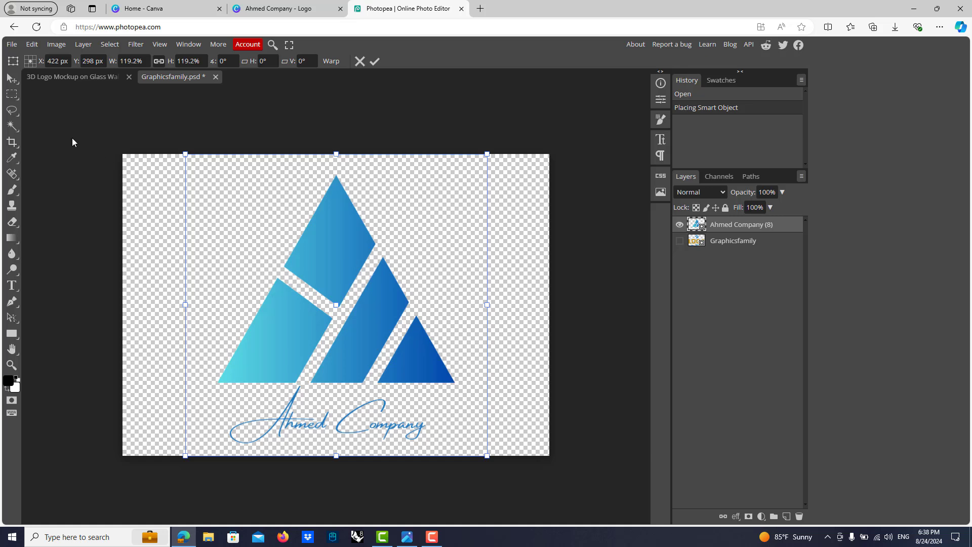
left_click(12, 45)
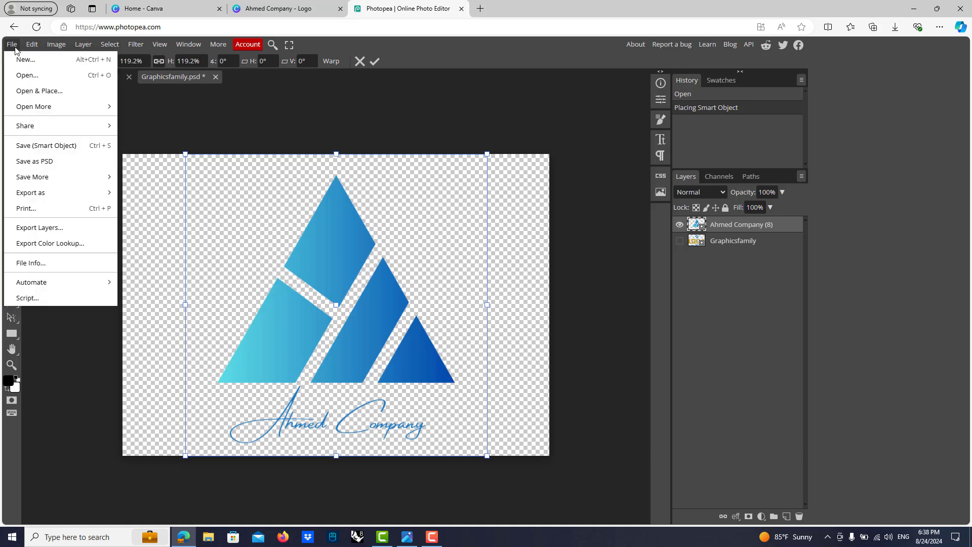
left_click(29, 146)
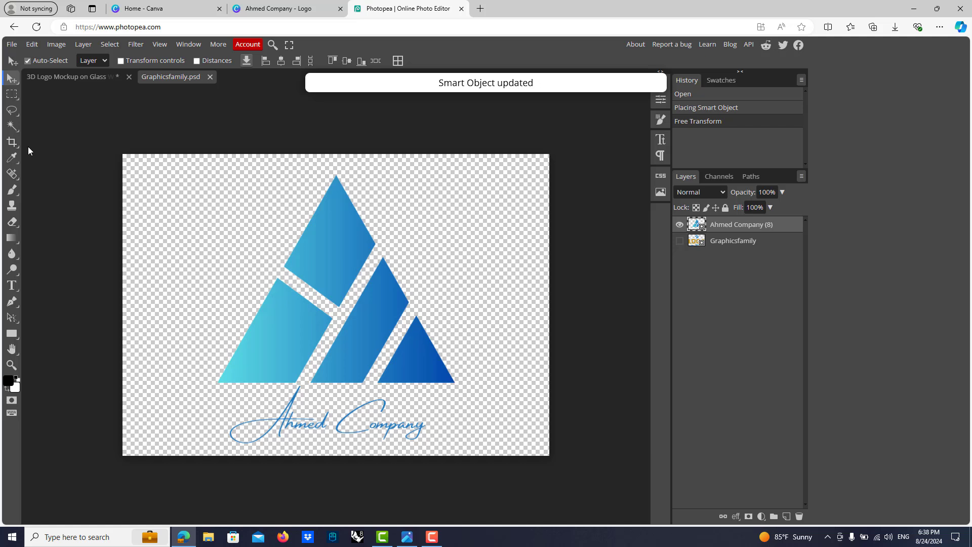
left_click(57, 78)
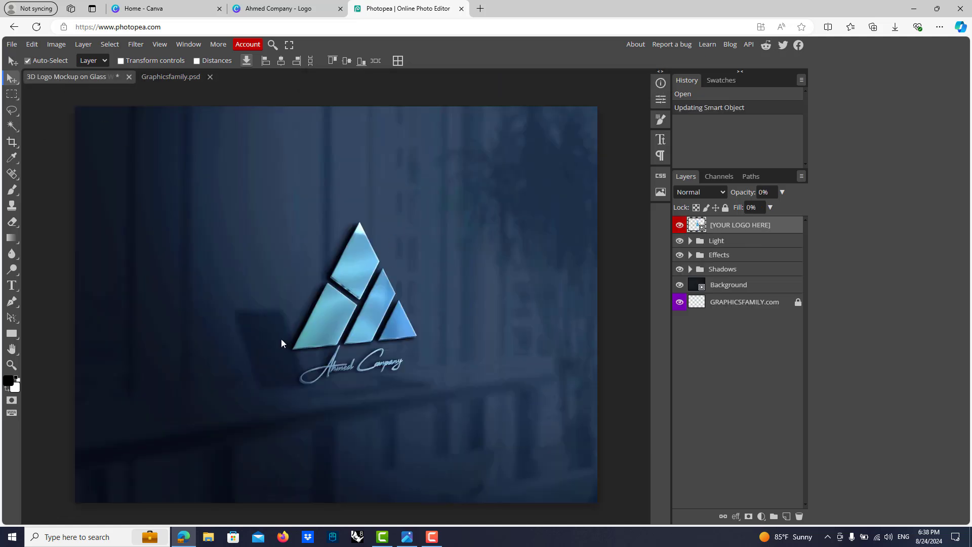
Export the finished glass wall mockup as a PNG at 1032 × 783 px, 300 DPI and 100% quality.
left_click(15, 47)
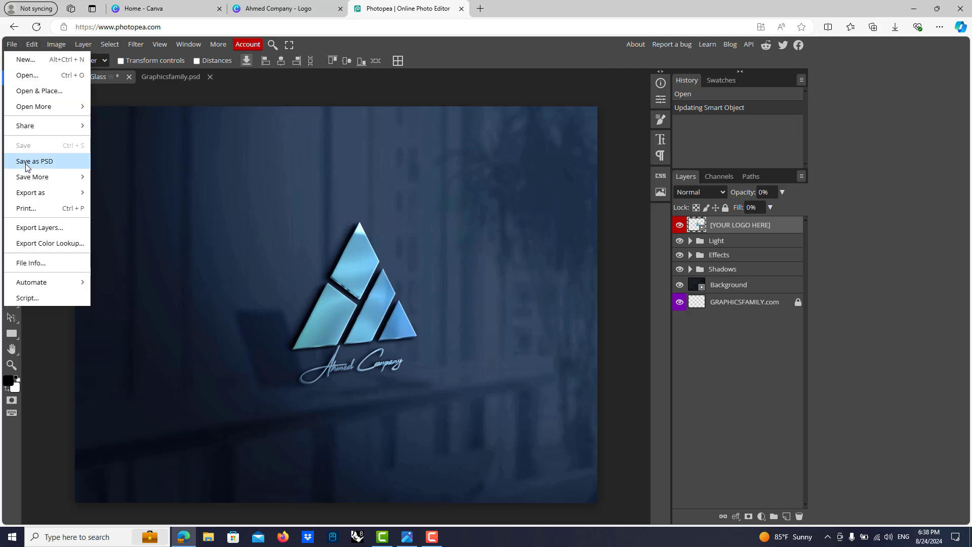
mouse_move(30, 194)
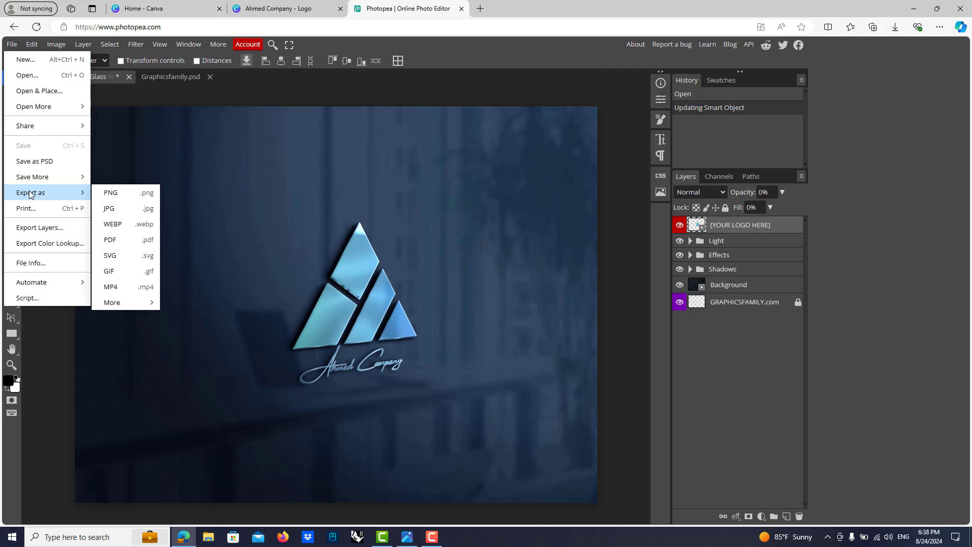
left_click(124, 195)
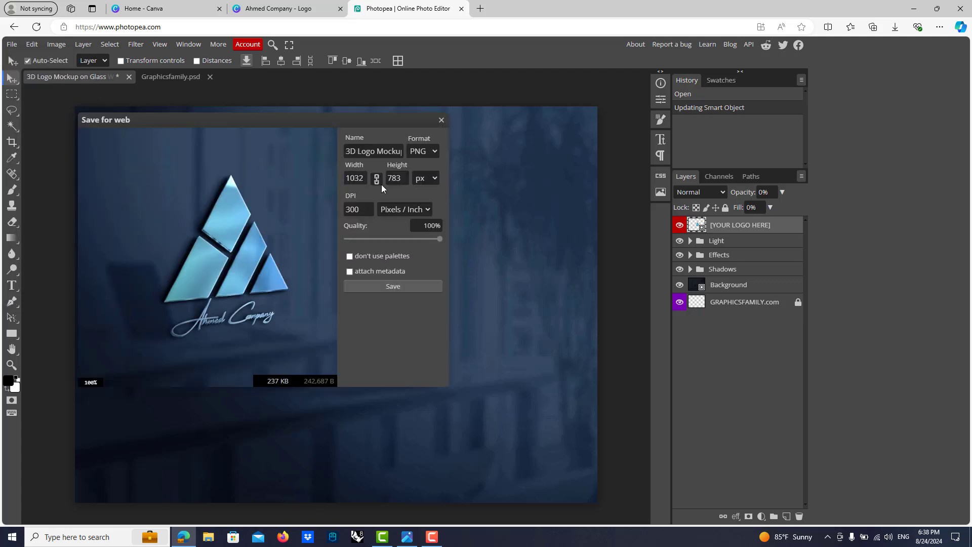
left_click(362, 177)
left_click(412, 287)
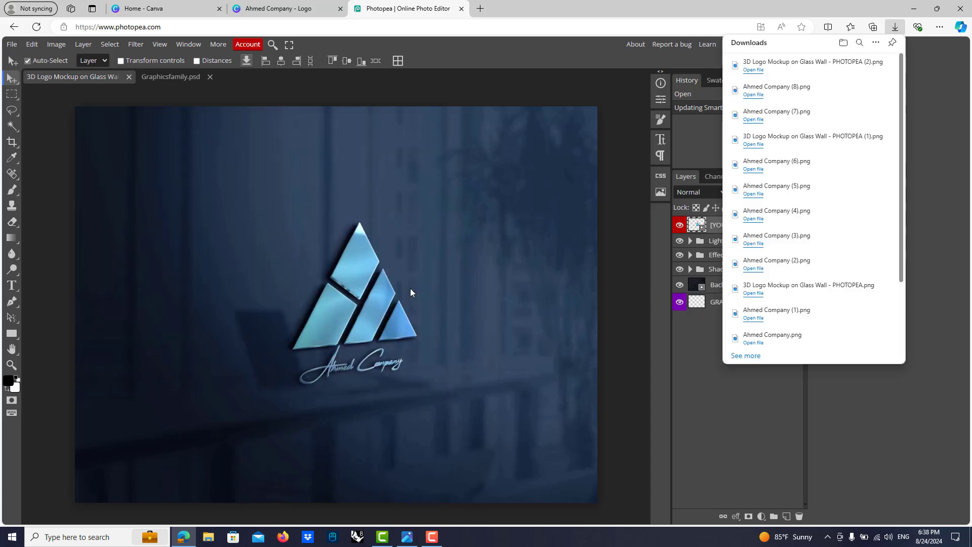
Open the newly exported mockup PNG in the Photos viewer, maximize it, and inspect the logo up close.
left_click(799, 80)
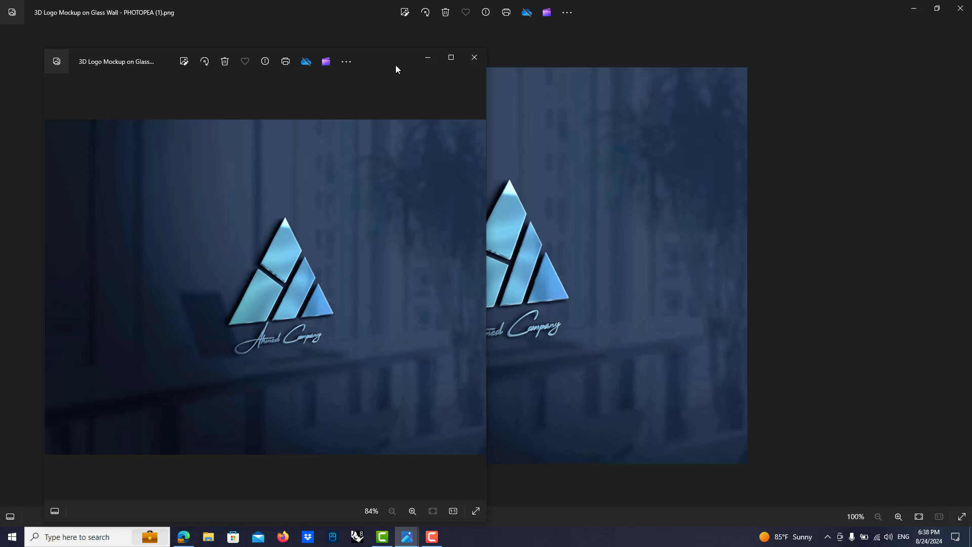
double_click(396, 65)
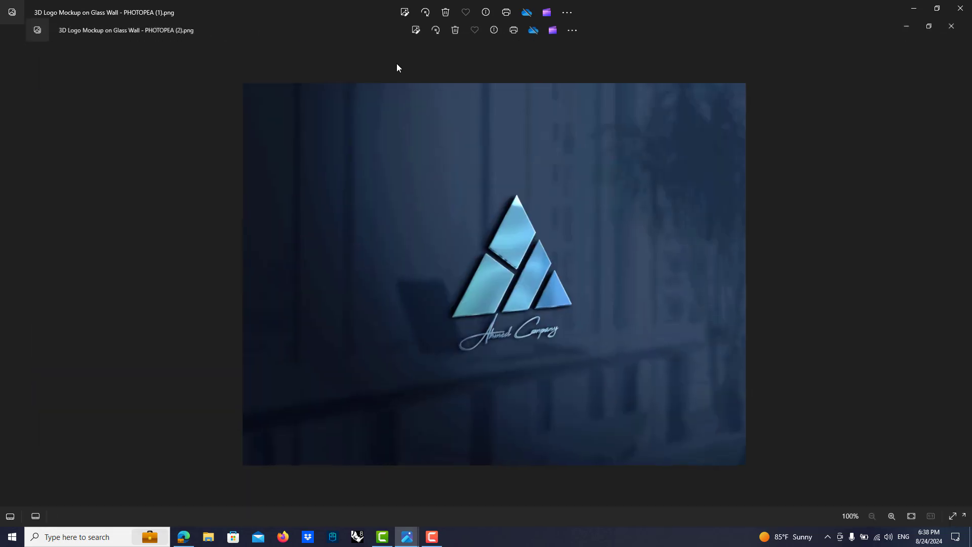
scroll(539, 292, "up", 5)
scroll(546, 305, "down", 4)
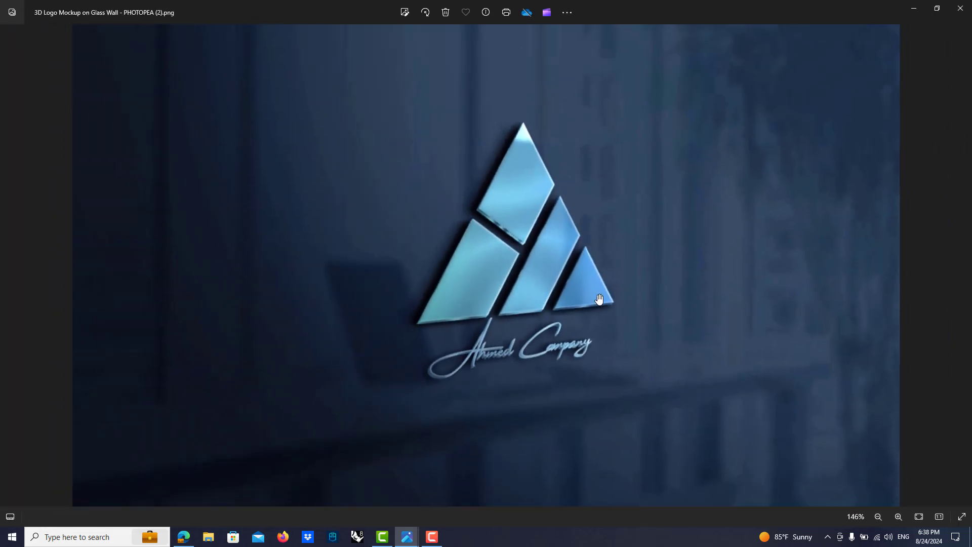